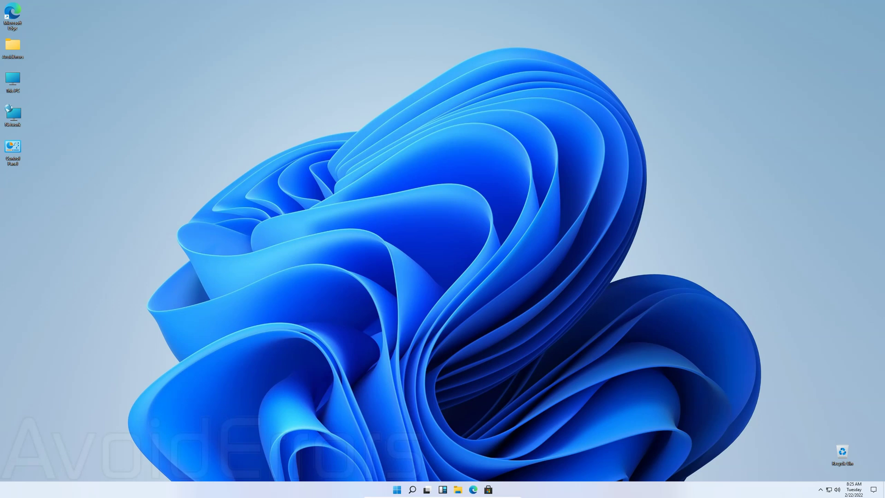
Step: Create a desktop folder named 'FTP Folder' and drag it below the Control Panel shortcut
right_click(15, 190)
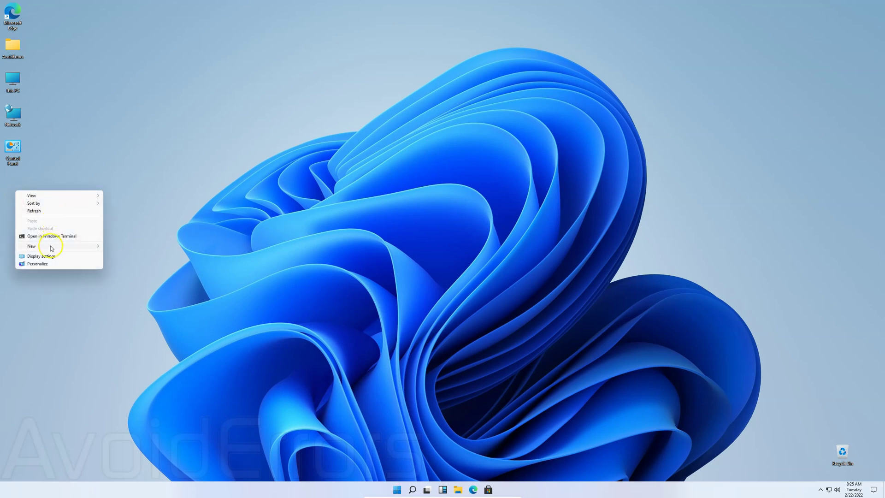
mouse_move(51, 248)
click(120, 247)
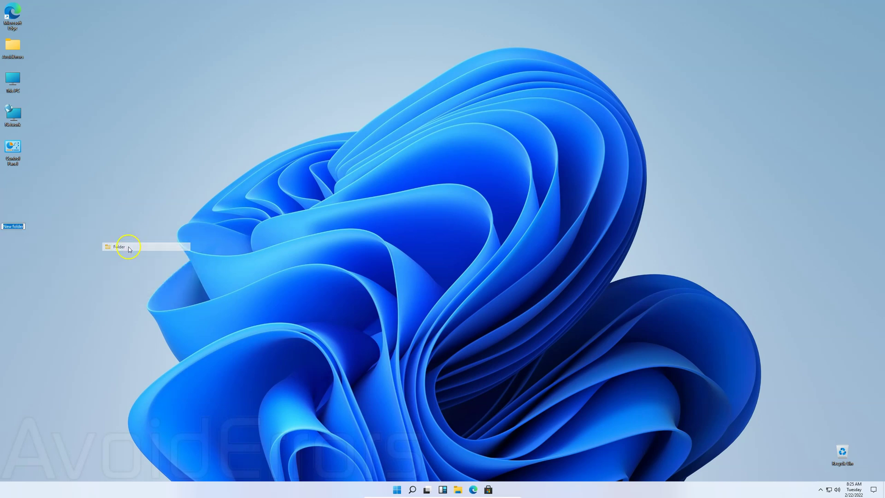
text(FTP Folder)
key(Return)
drag(12, 215, 14, 182)
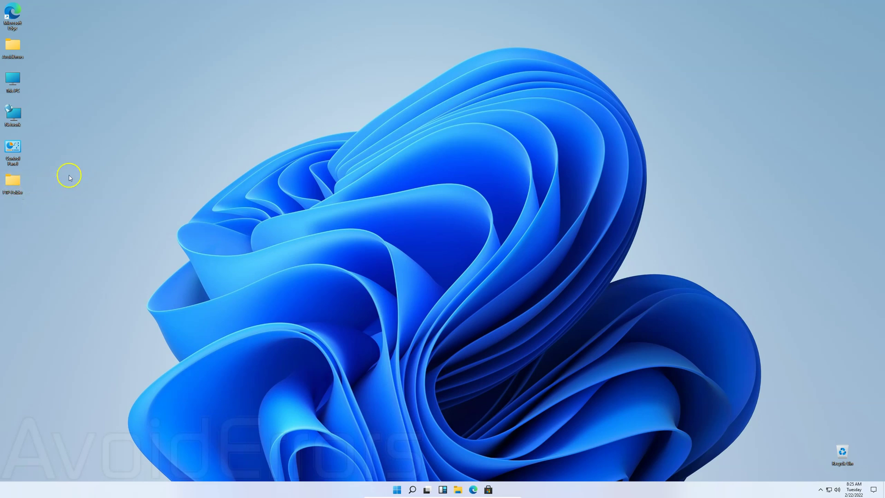
Step: Open Computer Management from This PC and start a new user under Local Users and Groups > Users
right_click(12, 79)
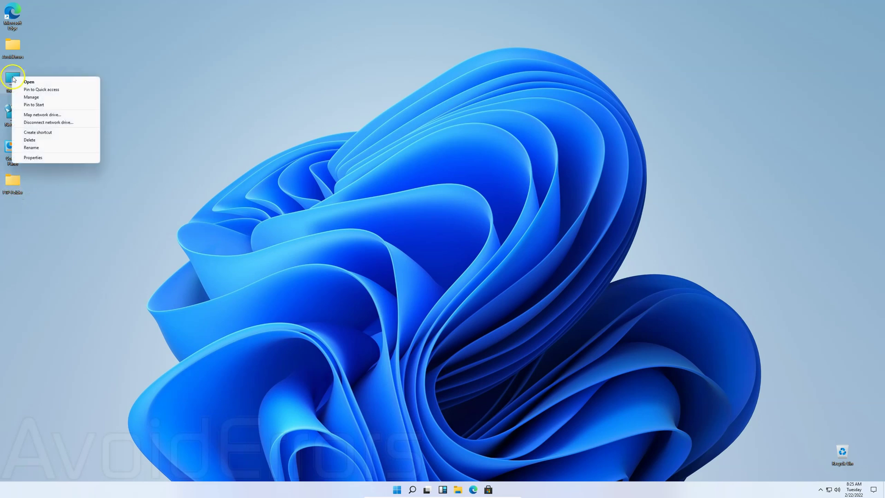
click(18, 99)
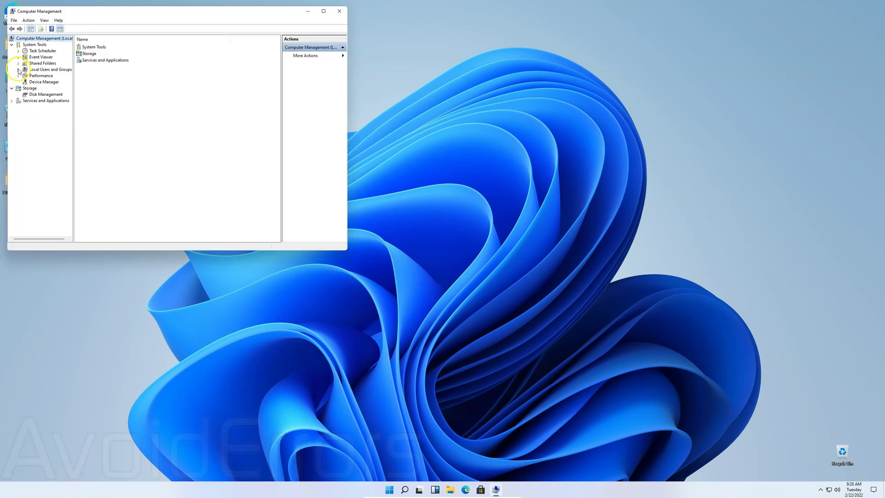
click(18, 69)
click(41, 75)
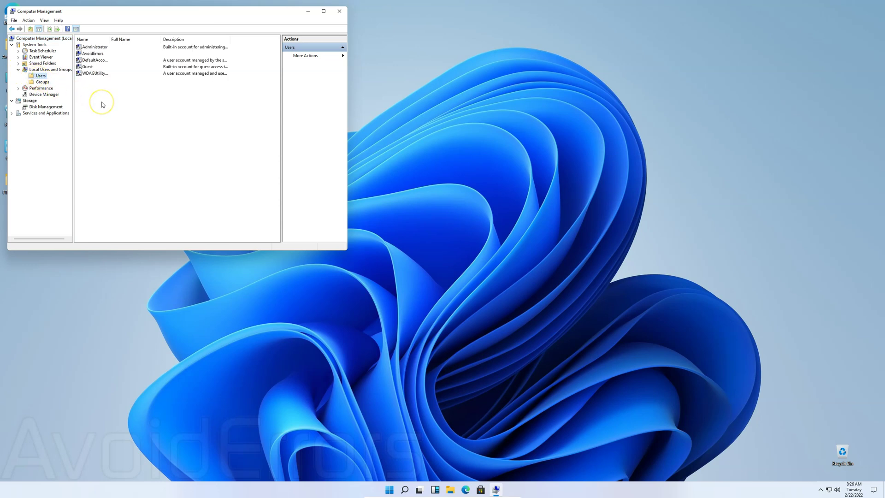
right_click(101, 103)
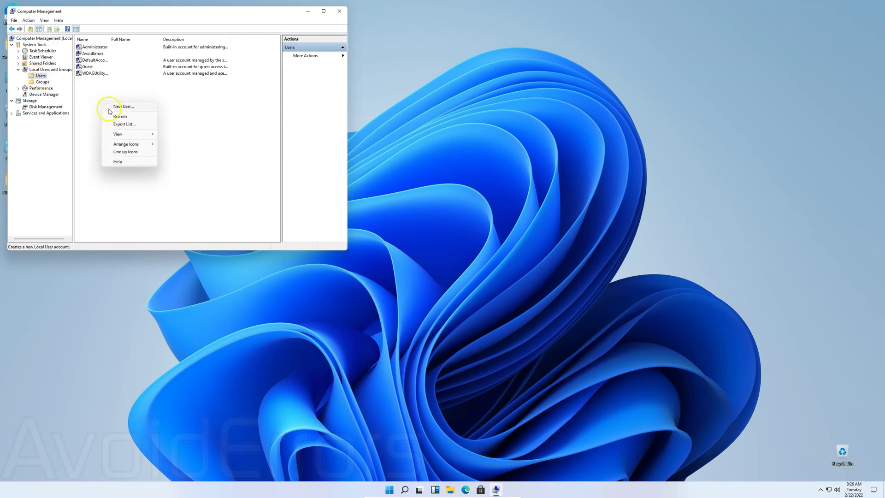
click(108, 109)
Step: Create the FTP-User account with its password, no forced change at logon, and password never expires
text(FTP-User)
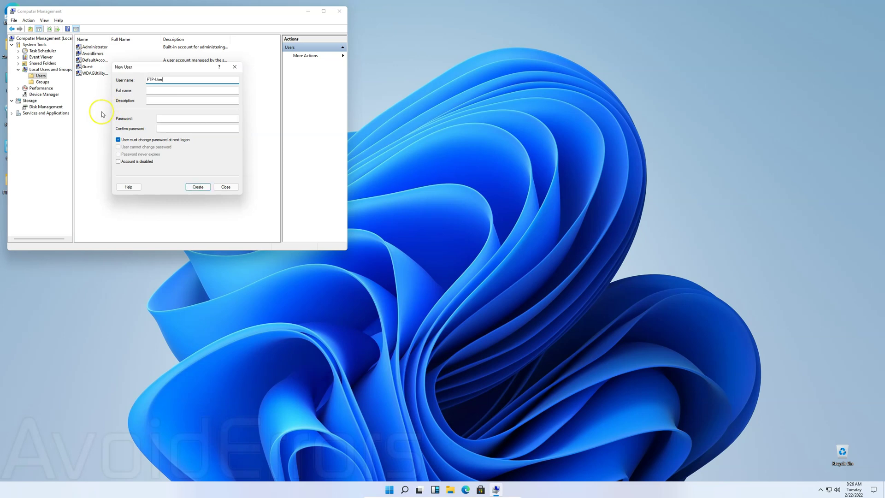
click(159, 117)
text(*****)
click(201, 129)
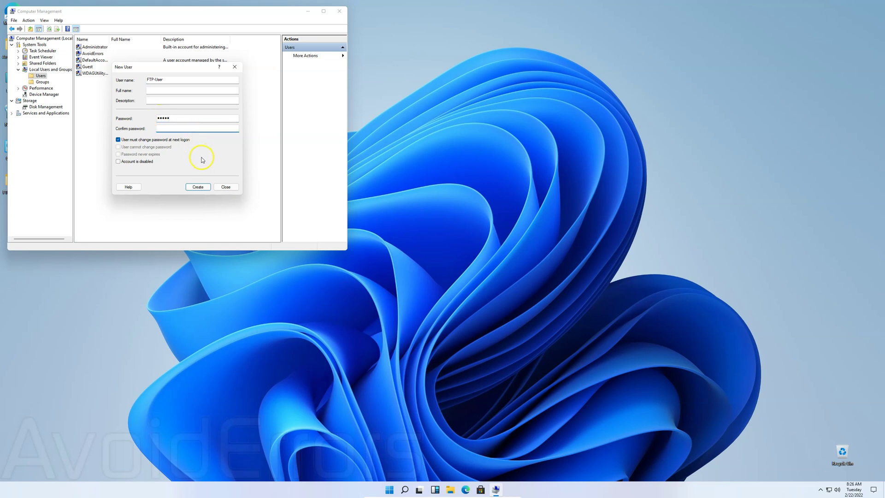
text(*****)
click(118, 139)
click(118, 155)
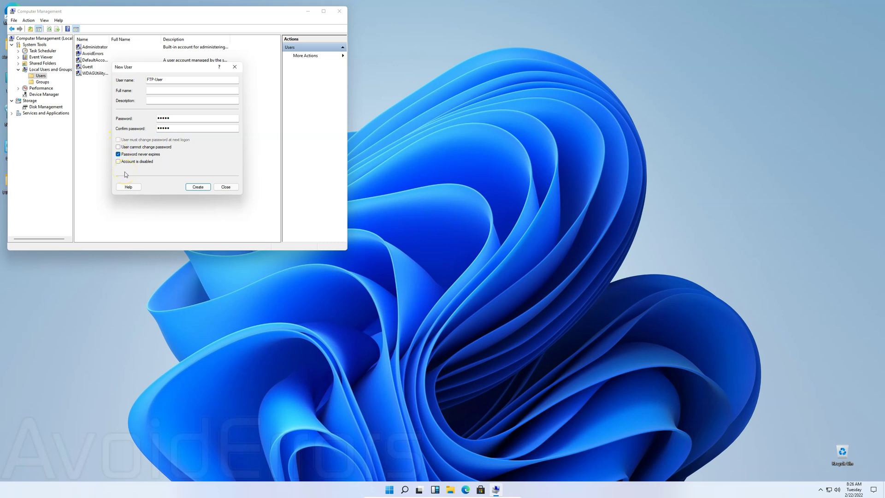
click(207, 189)
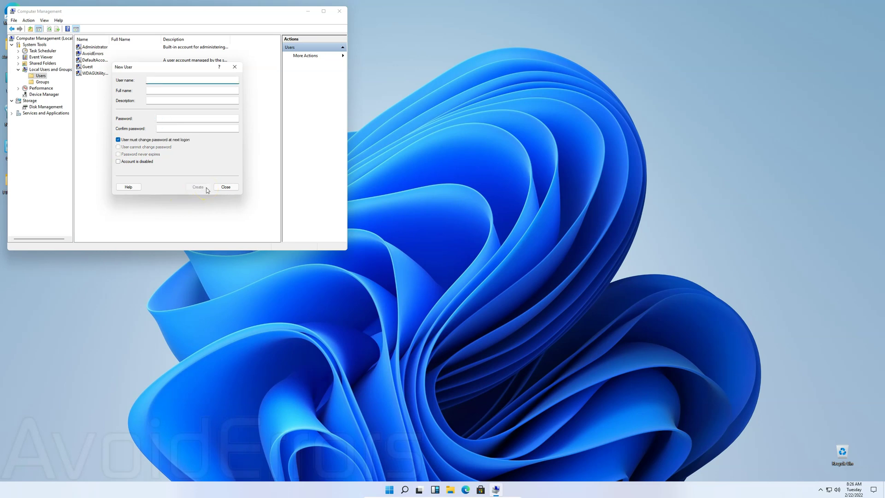
click(220, 190)
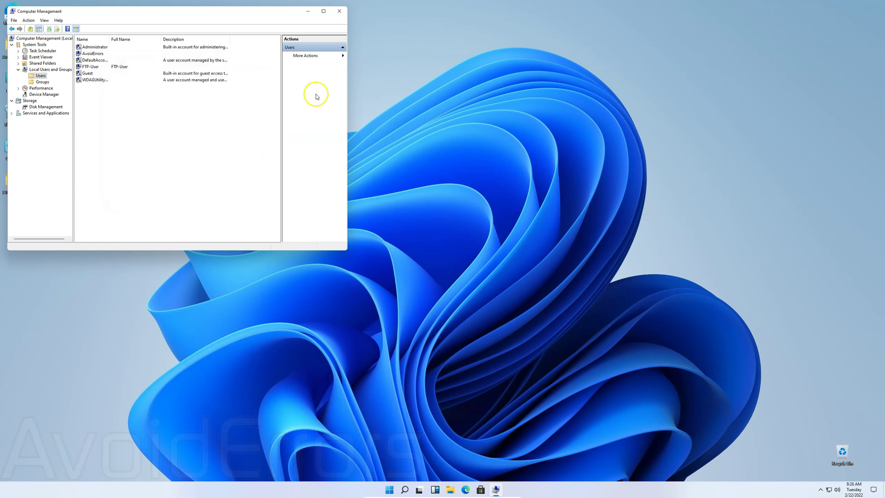
click(339, 11)
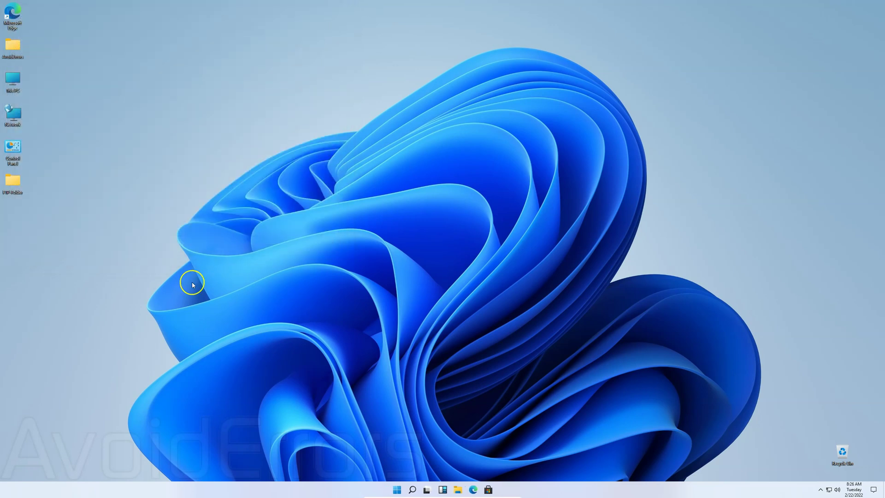
key(super+r)
key(super+r)
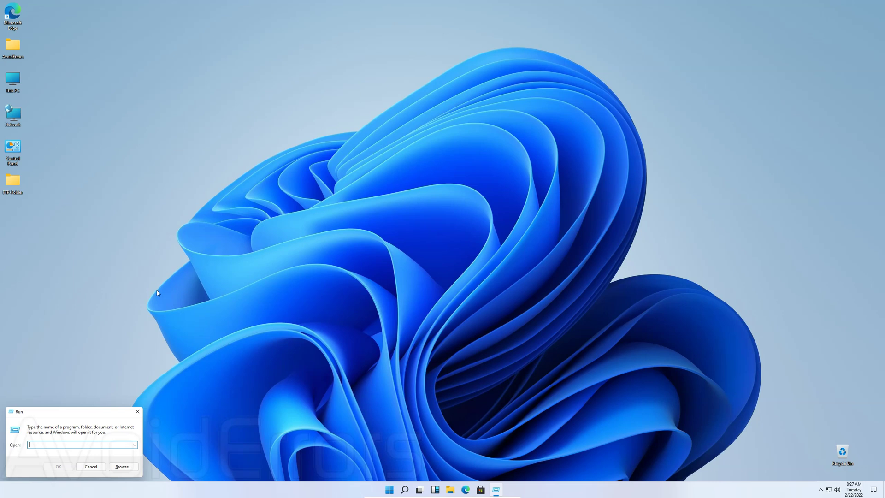
text(cmd)
key(Return)
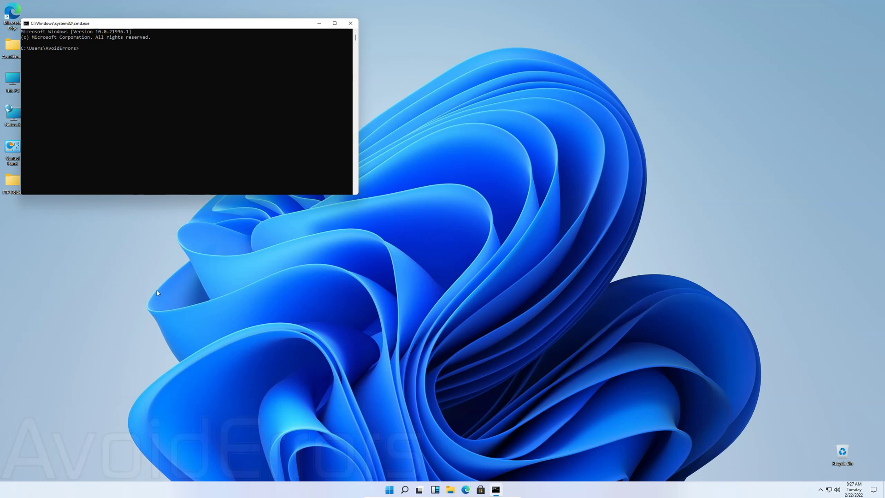
text(ipconfig)
key(Return)
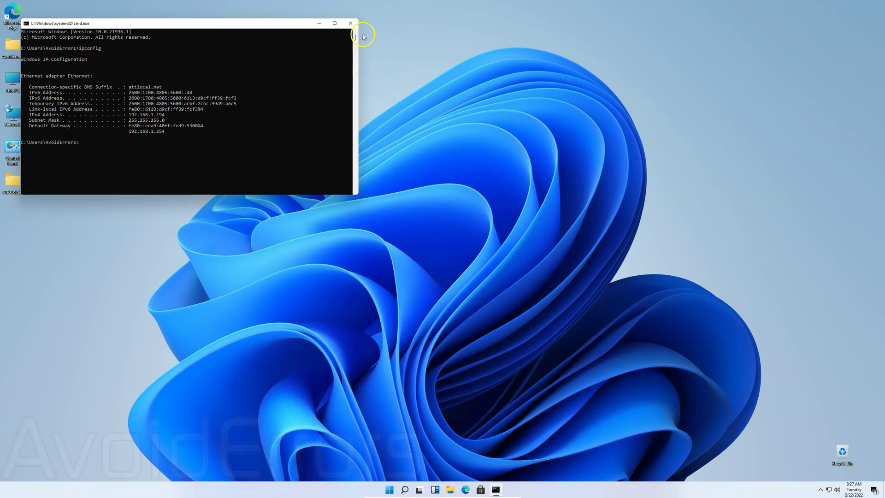
click(350, 23)
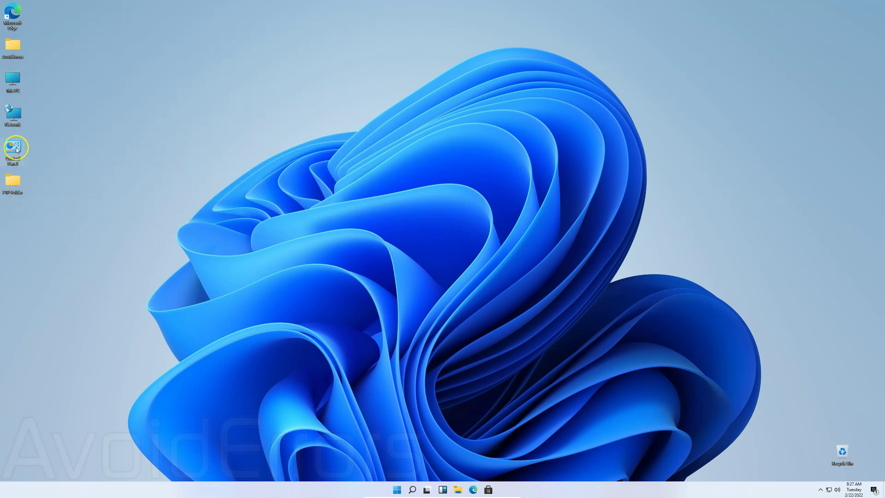
Step: Open Control Panel, view all items as Small icons, and go to Programs and Features
double_click(17, 150)
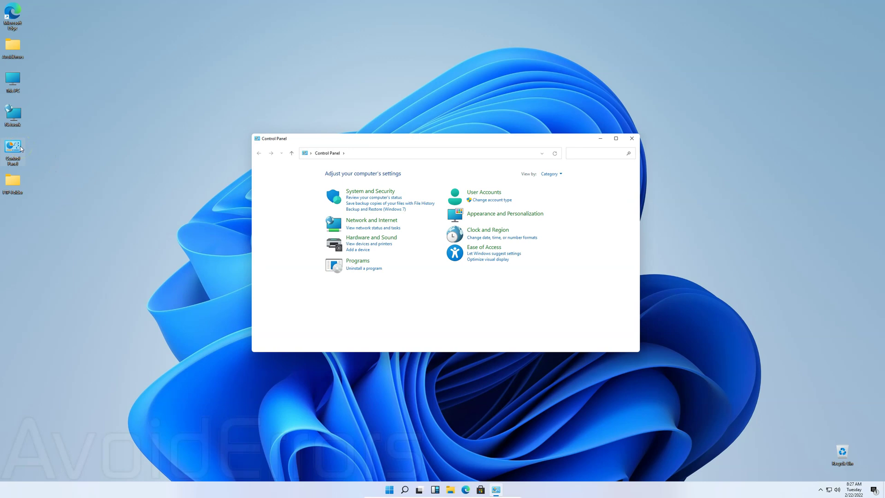
click(562, 176)
click(568, 201)
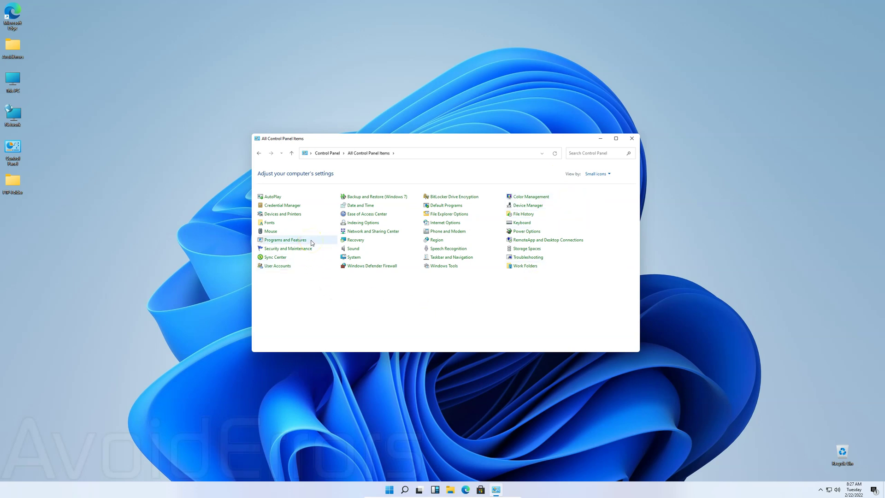
click(285, 240)
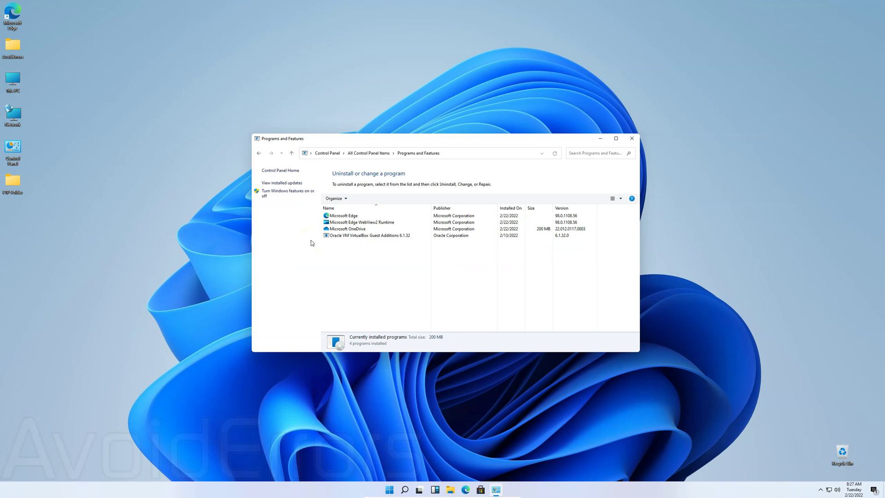
Step: Turn on Internet Information Services with FTP Service and FTP Extensibility under FTP Server, and install them
click(310, 197)
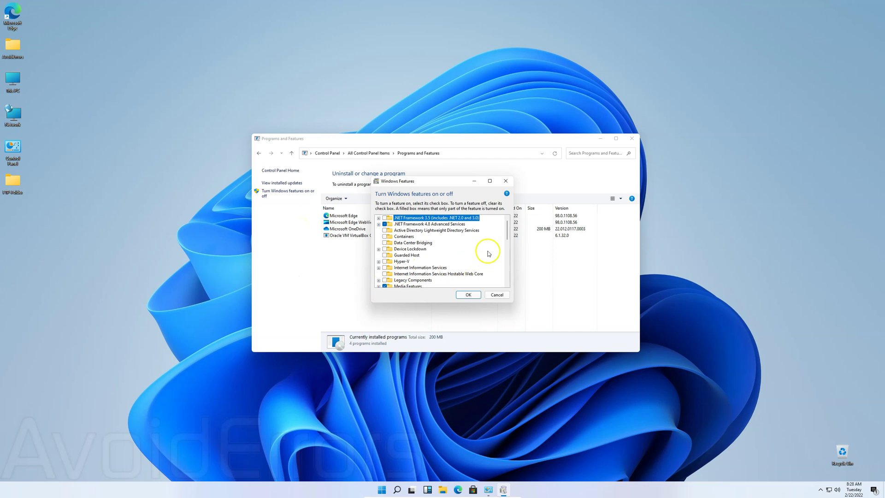
drag(506, 235, 508, 247)
click(378, 224)
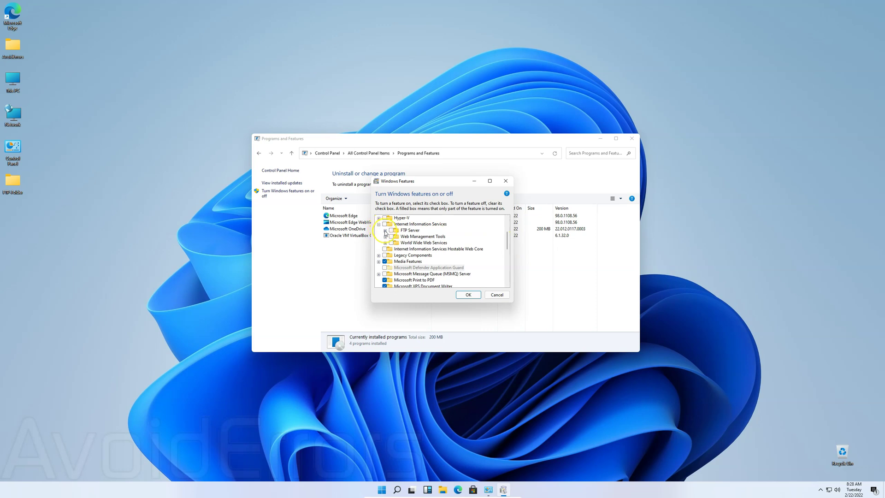
click(385, 230)
click(380, 236)
click(384, 224)
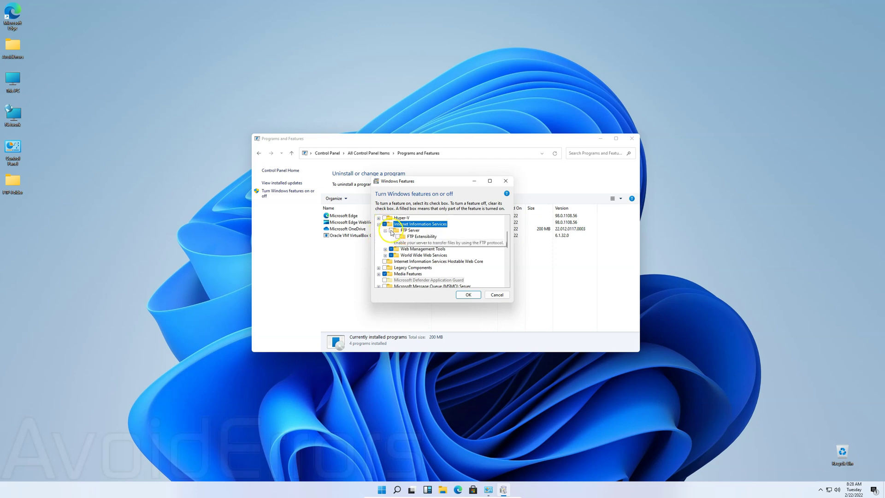
click(391, 230)
click(397, 236)
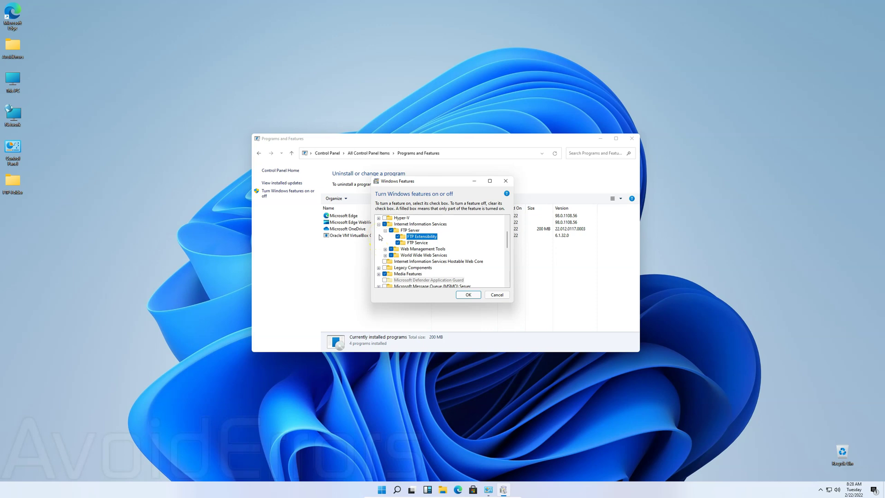
click(470, 296)
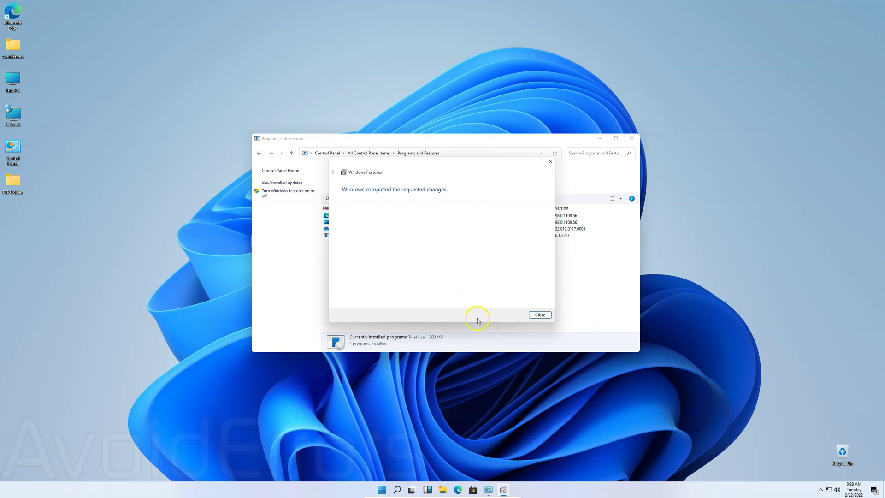
click(534, 315)
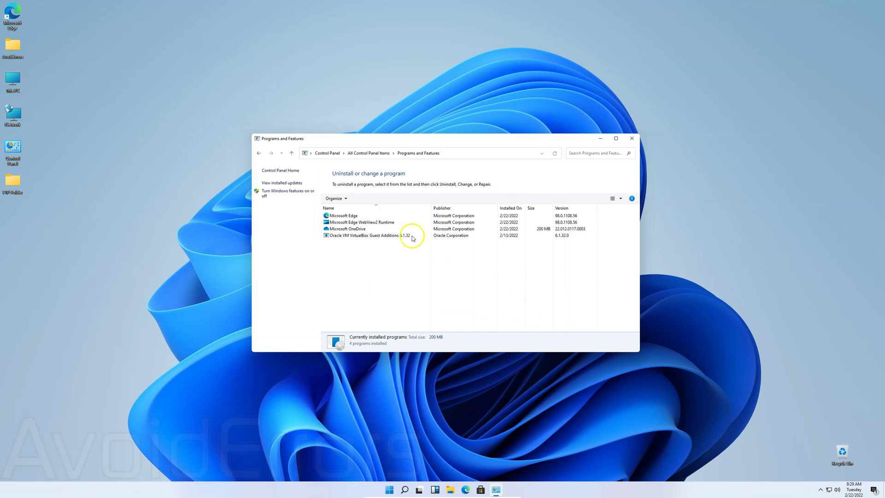
Step: Go to Windows Tools in Control Panel and launch Internet Information Services (IIS) Manager
click(259, 155)
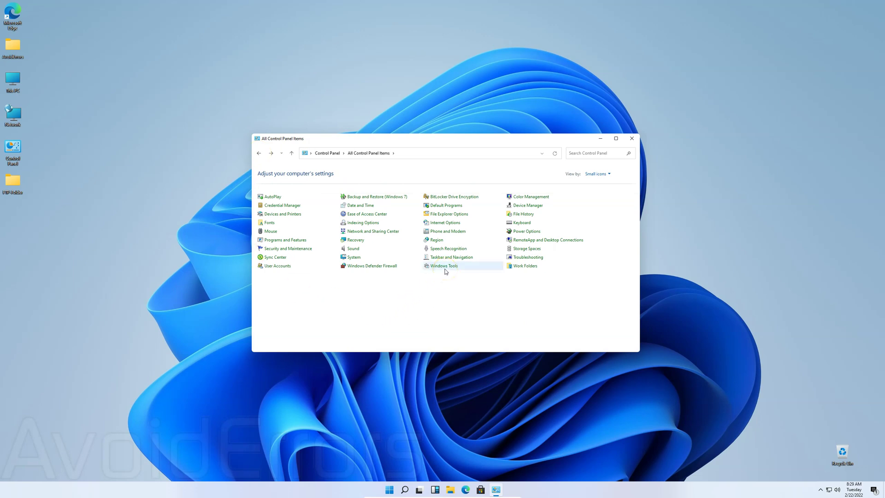
click(443, 266)
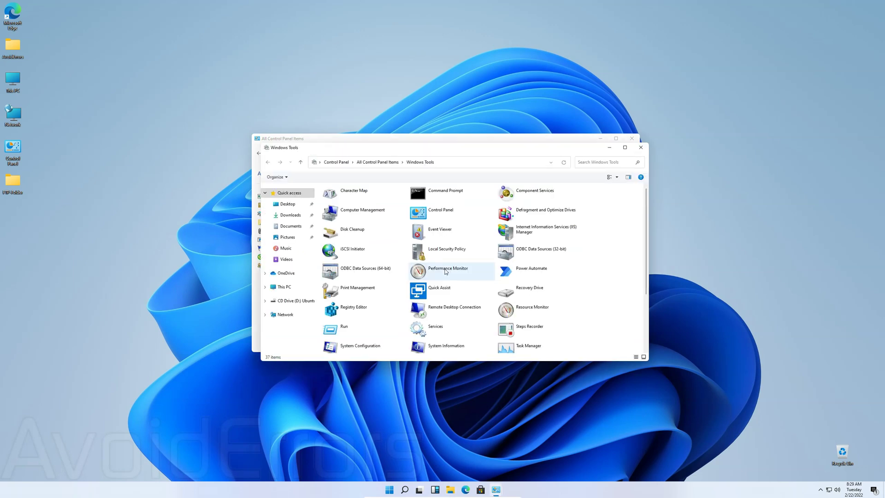
click(580, 237)
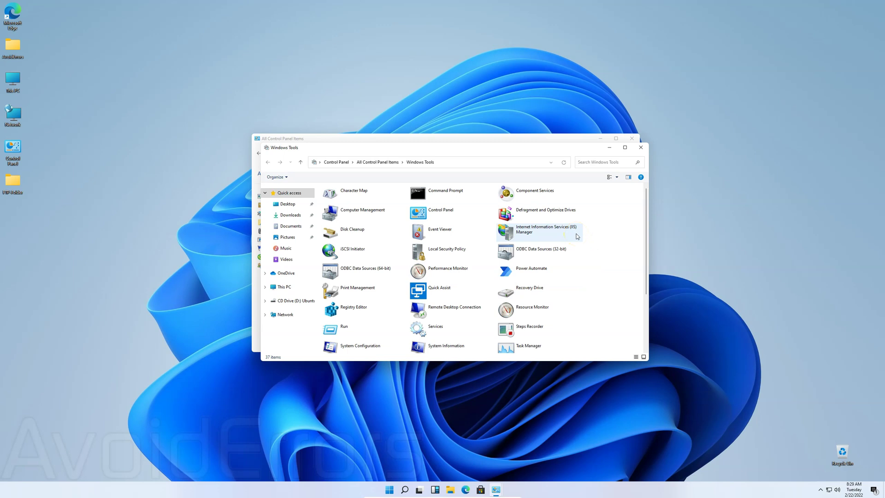
click(577, 237)
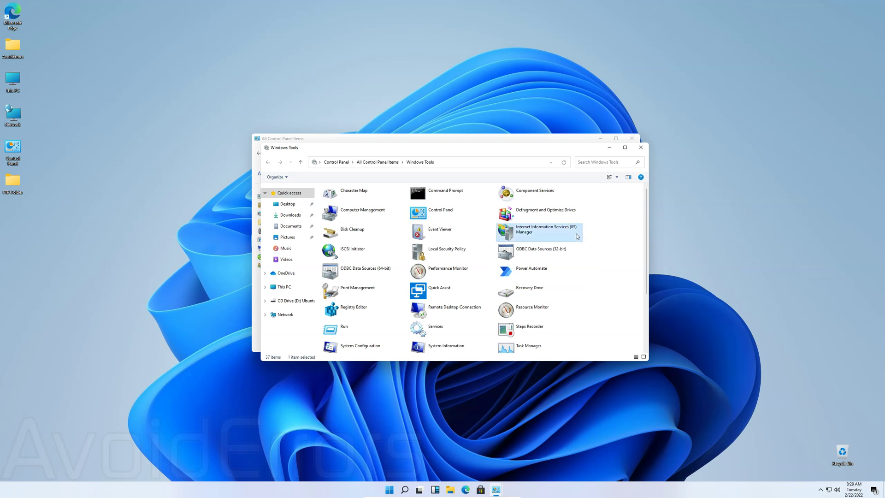
double_click(577, 236)
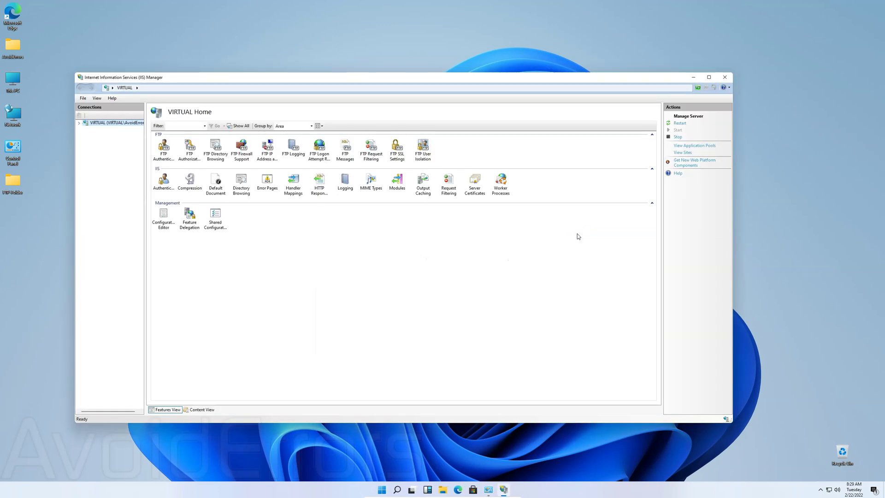
Step: Start a new FTP site named AvoidErrors with the desktop FTP-Folder as its physical path
click(79, 124)
right_click(102, 137)
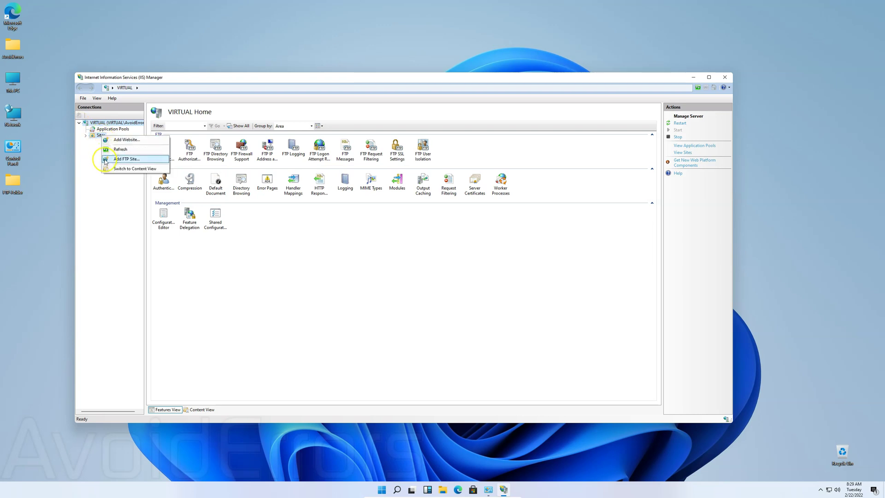
click(105, 160)
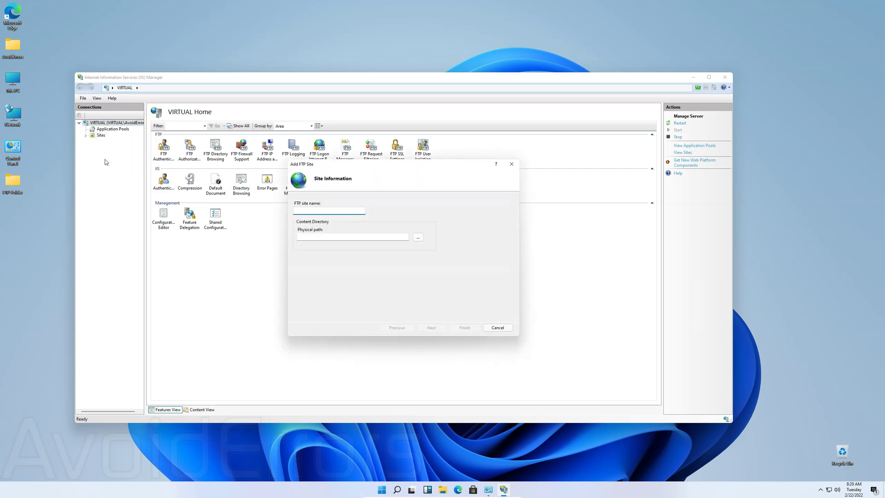
text(AvoidErrors)
click(418, 238)
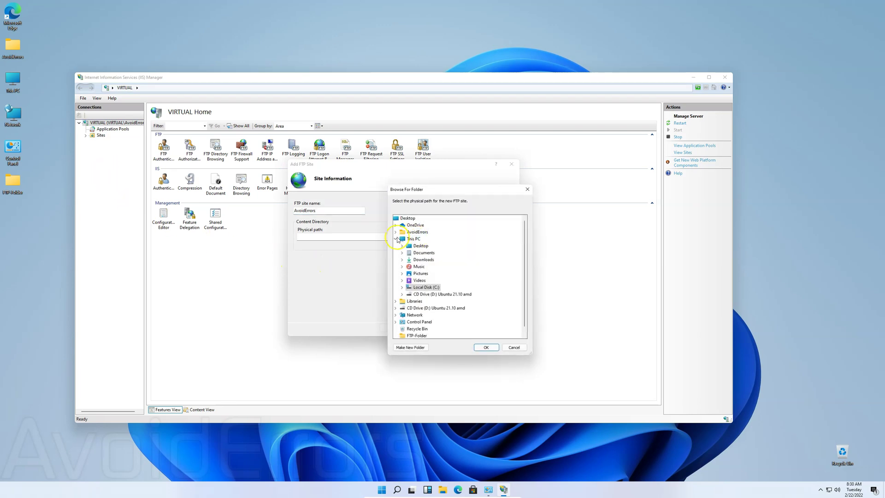
click(396, 239)
click(415, 281)
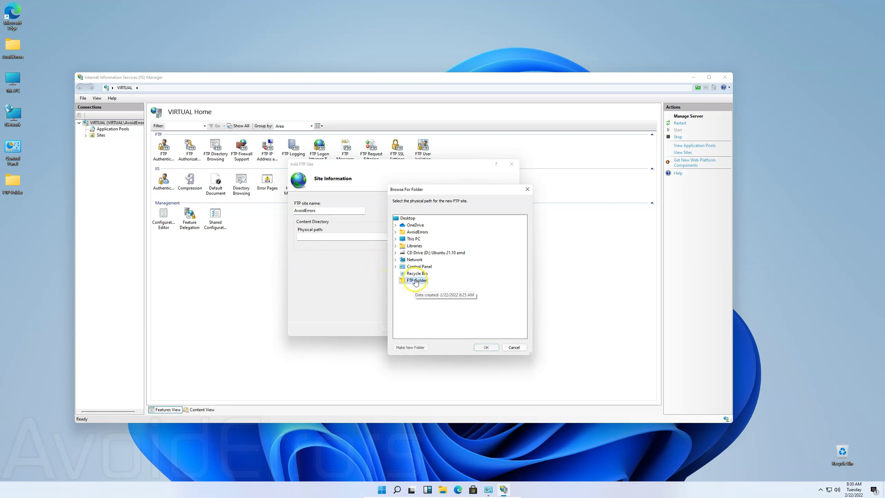
click(481, 348)
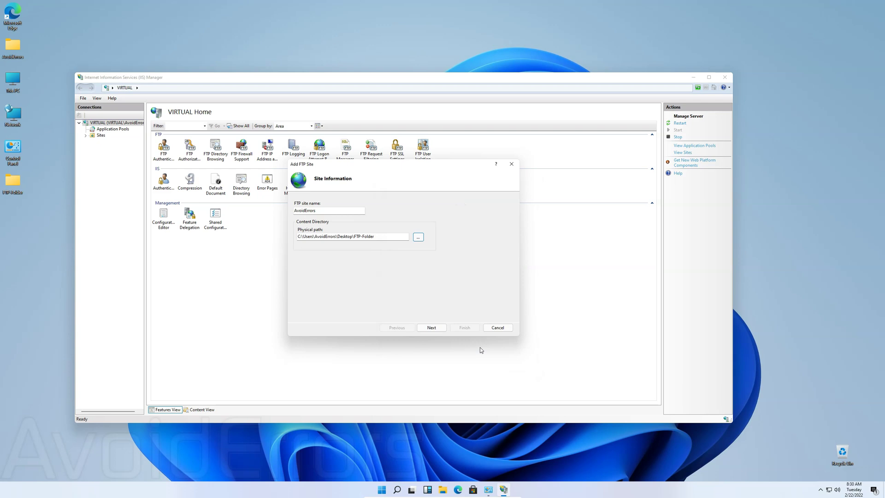
Step: Bind the site to 192.168.1.194 on port 21 with No SSL
click(440, 328)
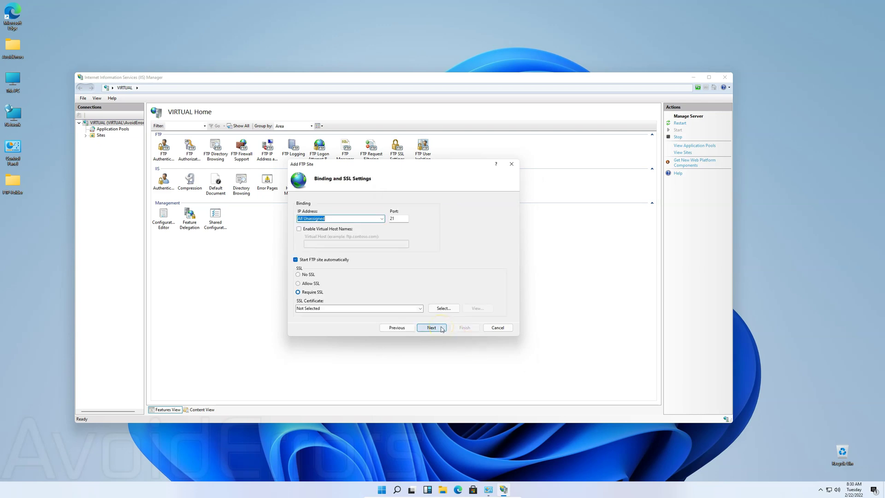
click(382, 218)
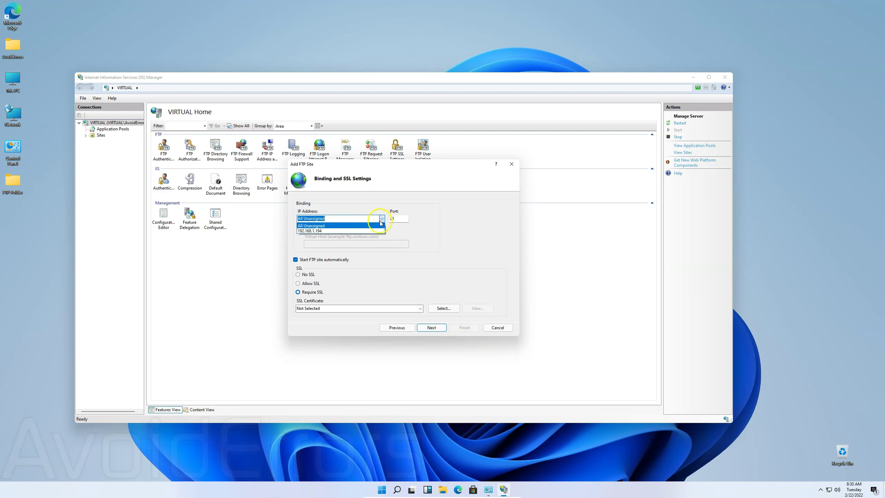
click(373, 234)
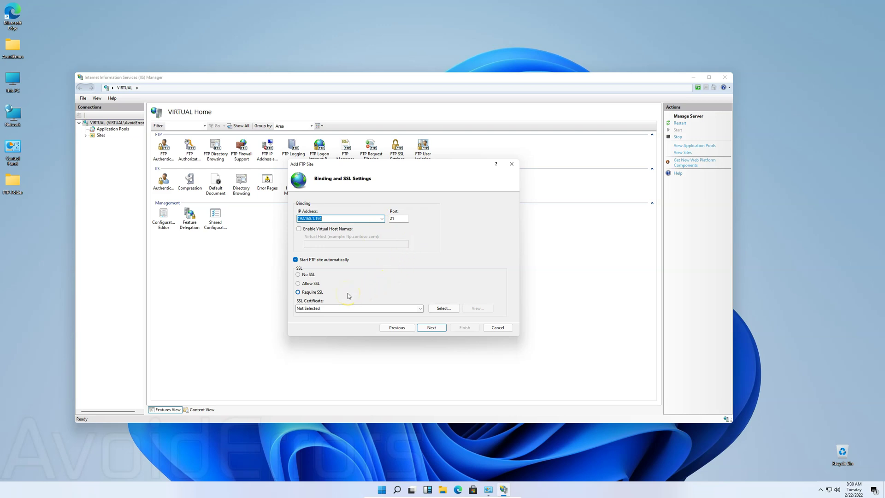
click(299, 274)
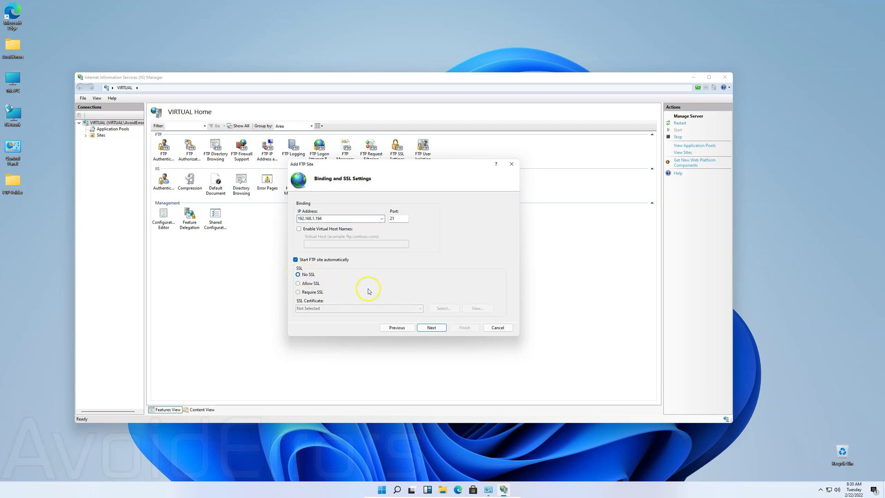
Step: Enable Basic authentication, allow only the specified user FTP-User Read and Write, and finish the site
click(431, 328)
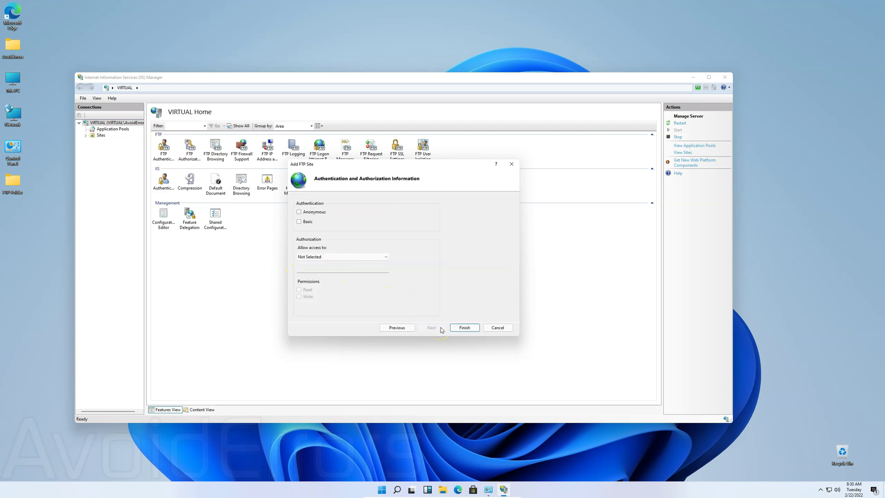
click(299, 221)
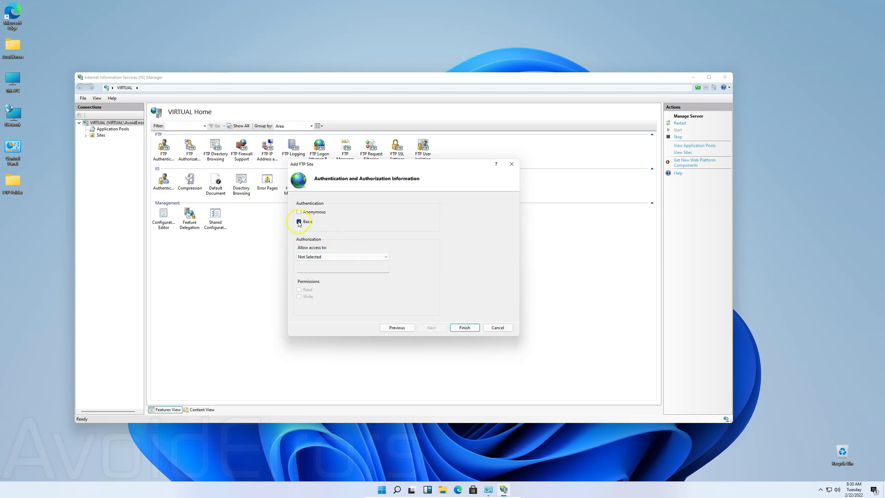
click(386, 258)
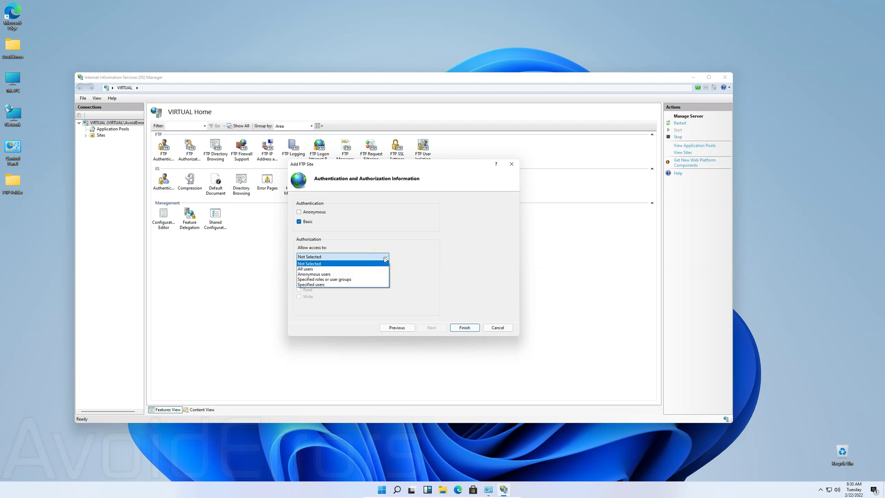
click(378, 286)
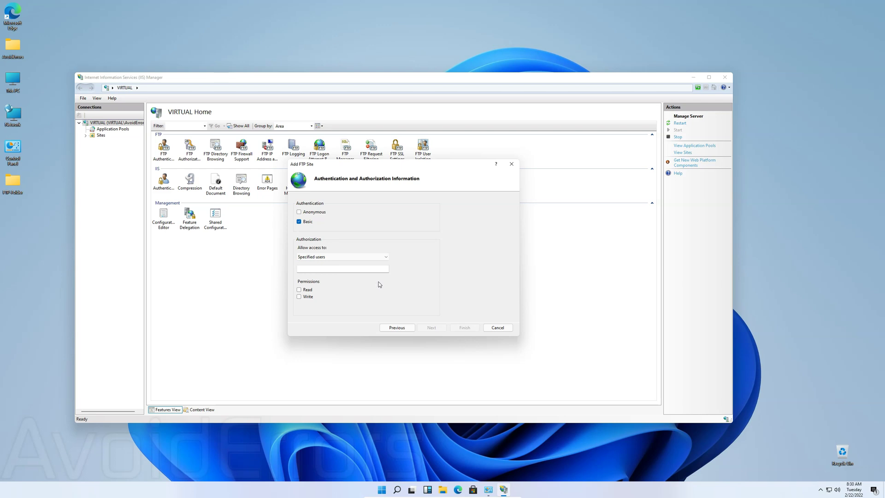
click(377, 269)
text(FTP-User)
click(299, 290)
click(299, 296)
click(465, 327)
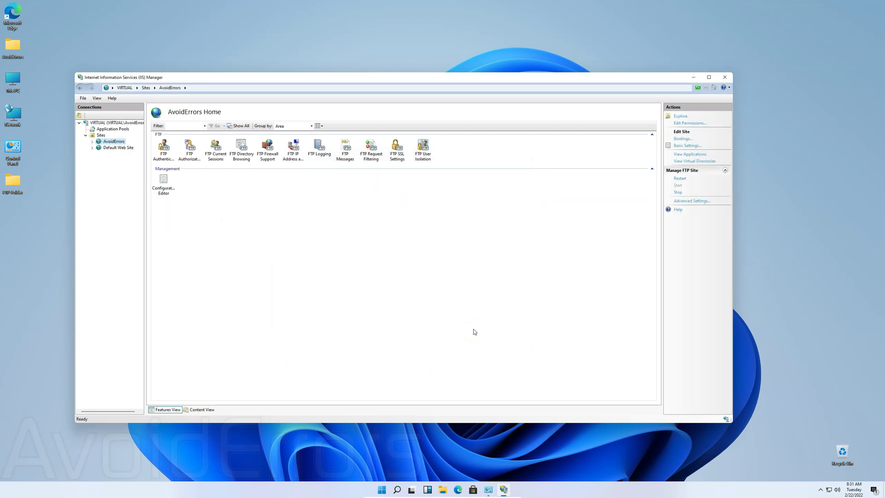
Step: Close IIS Manager and the Windows Tools window, returning to Control Panel
click(724, 79)
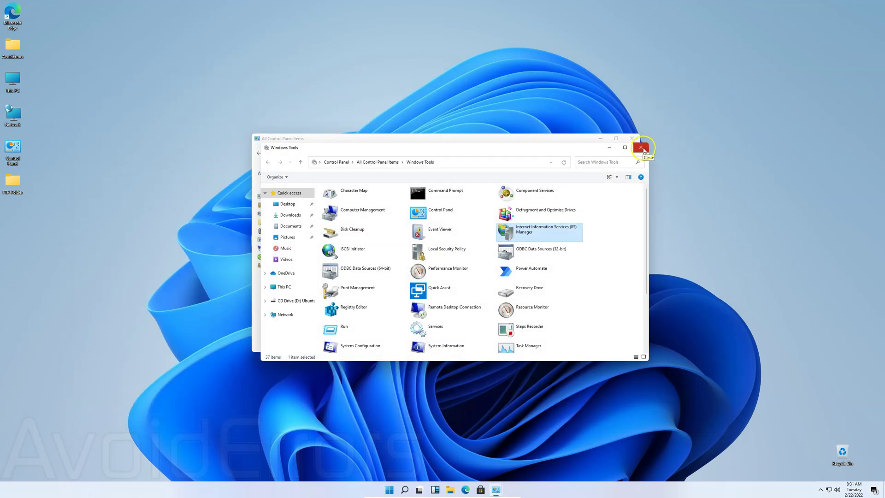
mouse_move(576, 146)
mouse_down()
mouse_move(552, 216)
mouse_move(571, 139)
mouse_up()
click(631, 139)
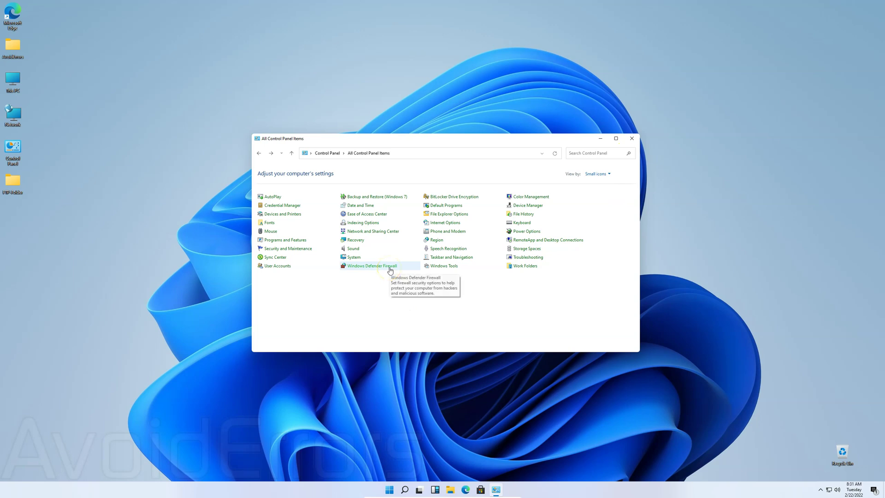
Step: Allow FTP Server through Windows Defender Firewall on Private and Public networks and save
click(390, 270)
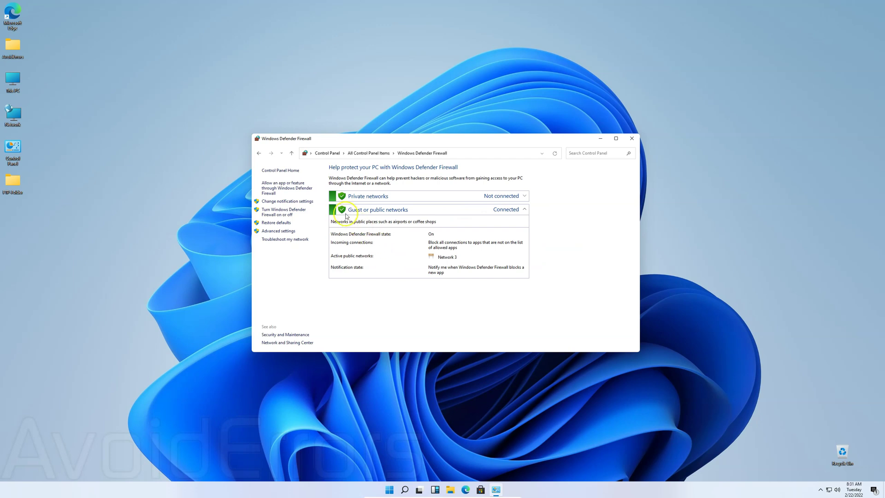
click(310, 192)
click(455, 191)
click(513, 191)
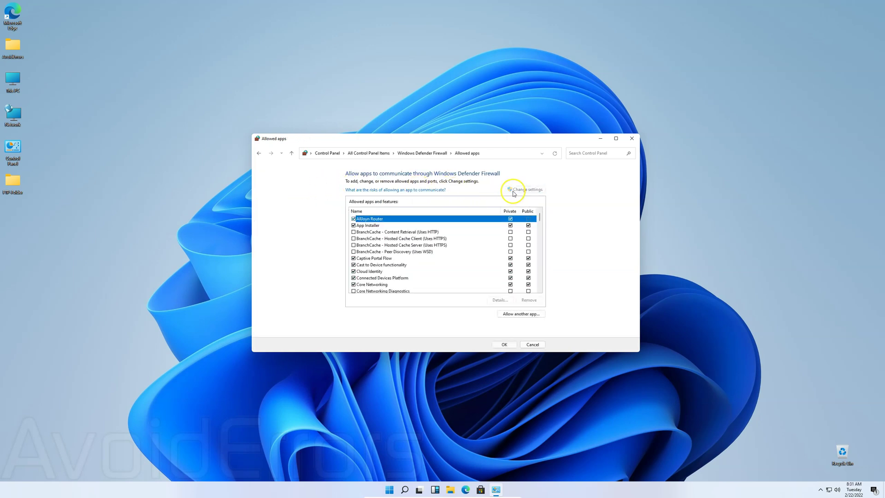
click(540, 216)
drag(540, 216, 540, 229)
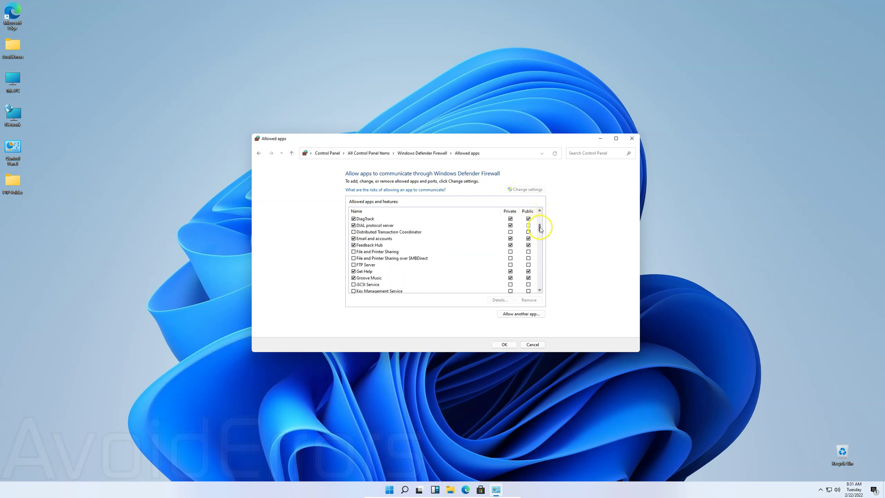
click(353, 265)
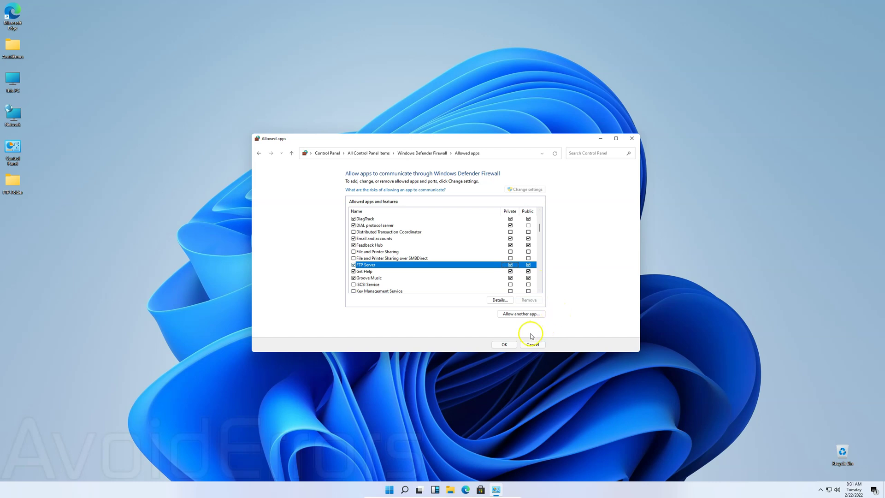
click(505, 344)
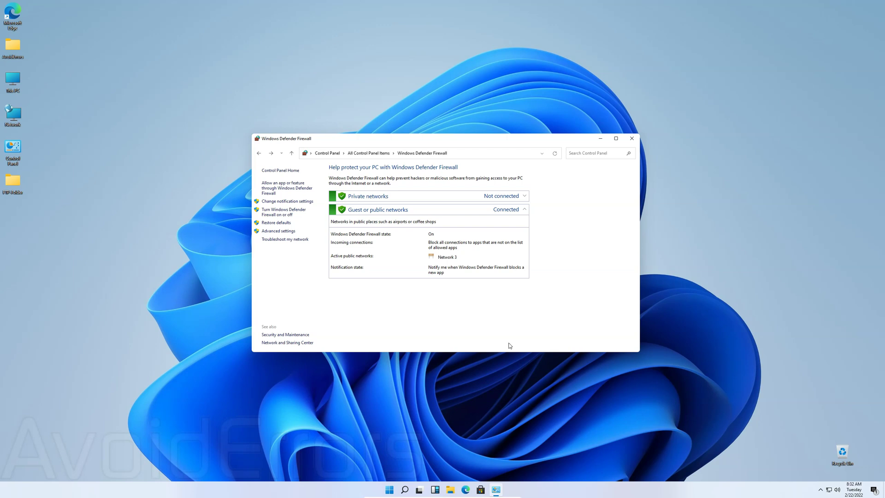
Step: Close the firewall window and open the Security tab of FTP Folder's properties
click(631, 139)
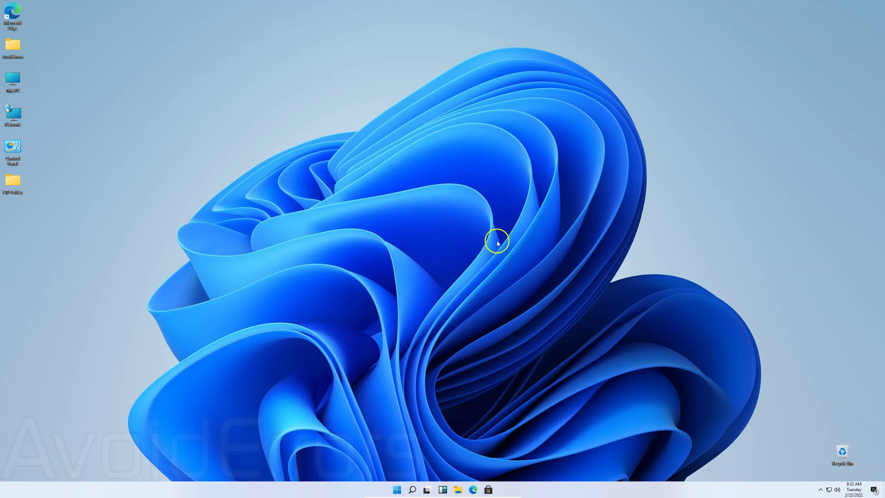
click(16, 184)
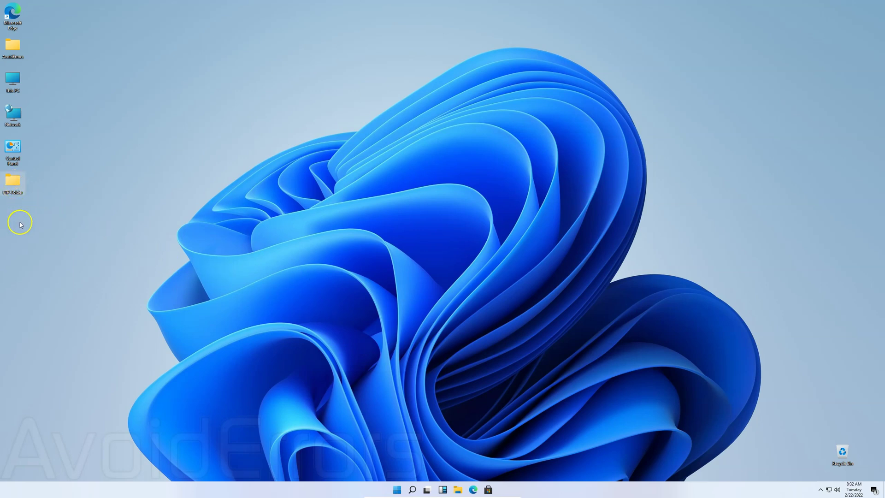
right_click(13, 181)
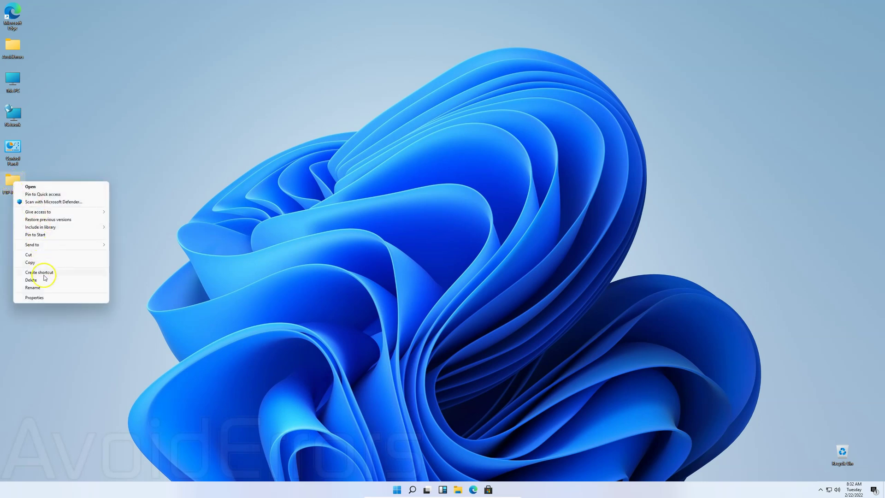
click(49, 297)
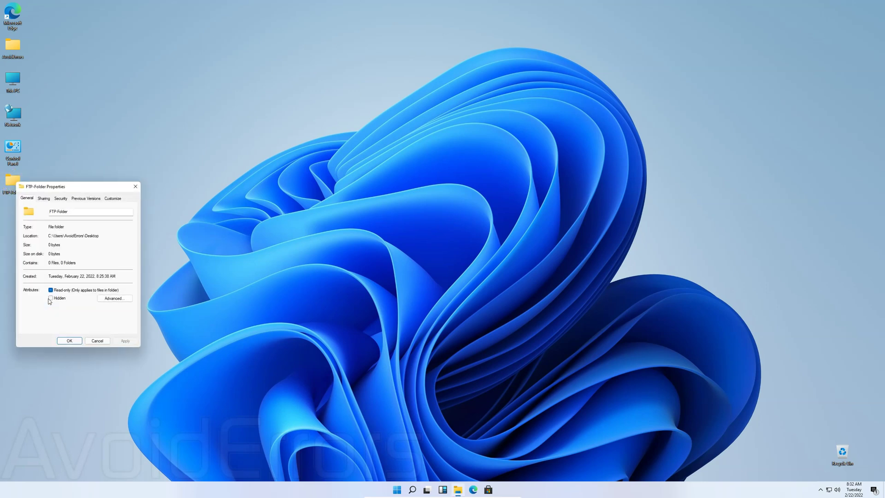
drag(71, 190, 425, 167)
click(408, 177)
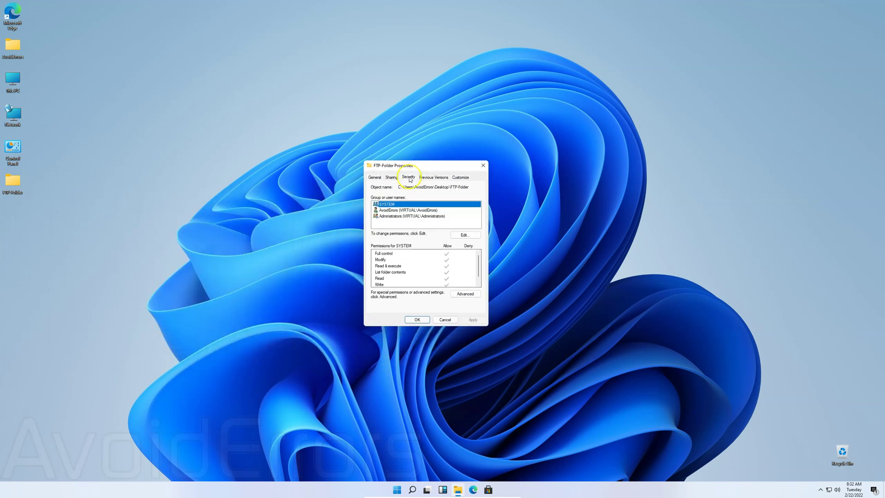
Step: Add the FTP-User account to the folder's permissions via the advanced Find Now search
click(464, 235)
click(451, 271)
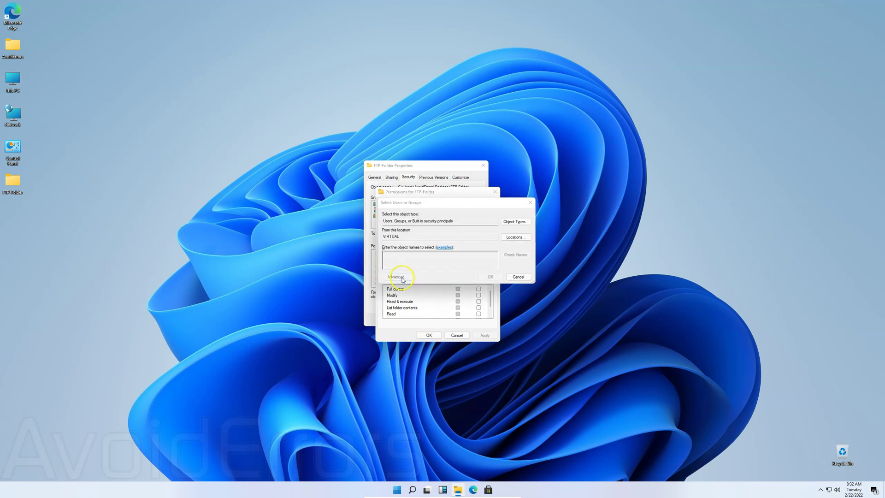
click(397, 276)
click(541, 278)
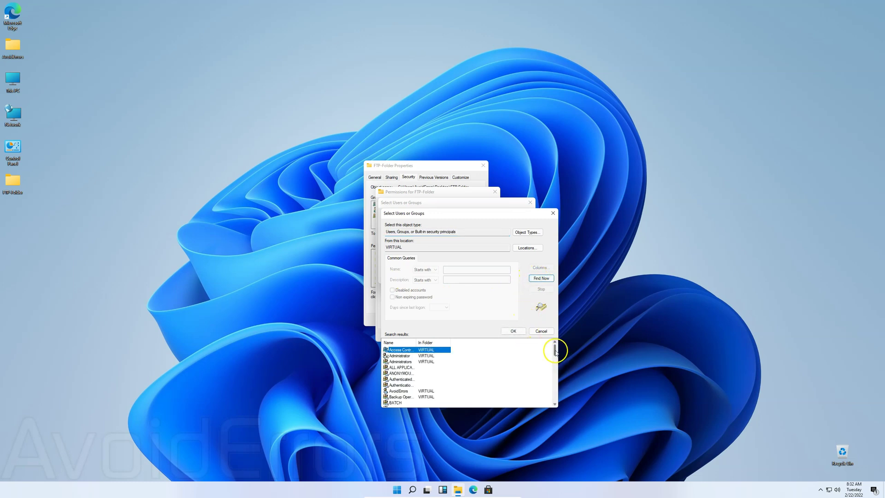
drag(555, 353, 555, 365)
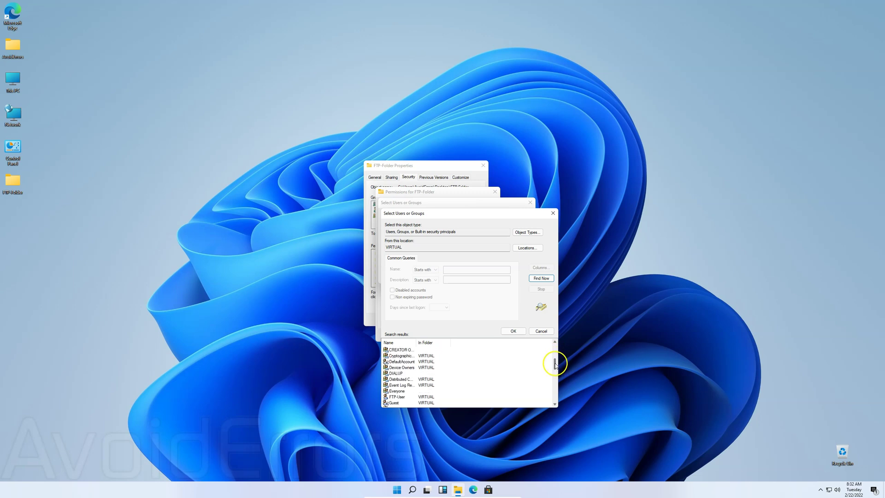
click(405, 396)
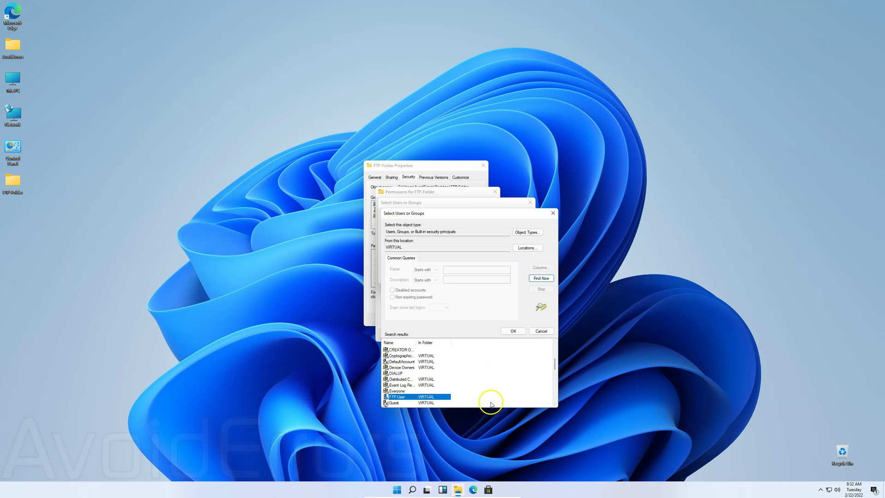
double_click(410, 397)
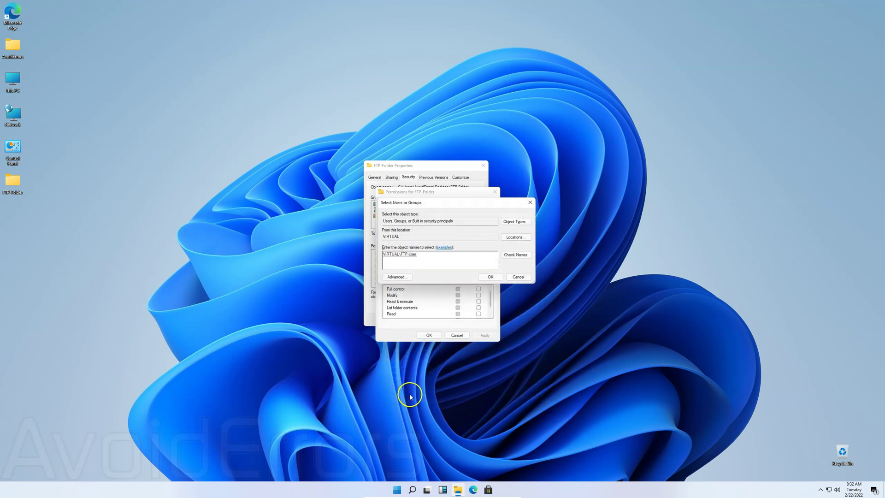
click(492, 277)
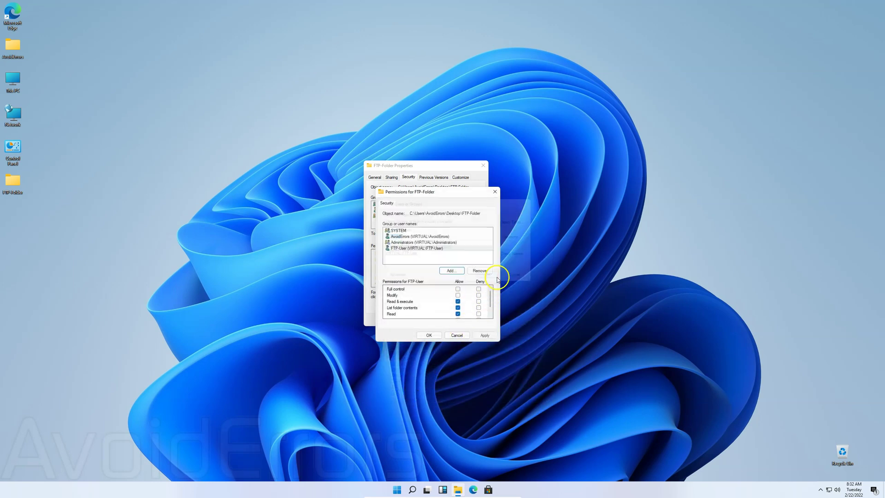
Step: Give FTP-User Full control of the folder, apply, and close the properties dialogs
click(459, 293)
click(458, 289)
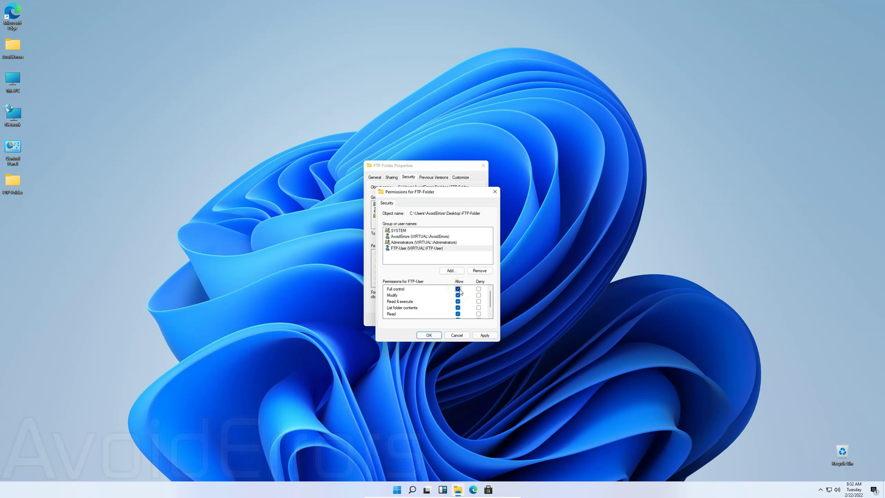
click(478, 337)
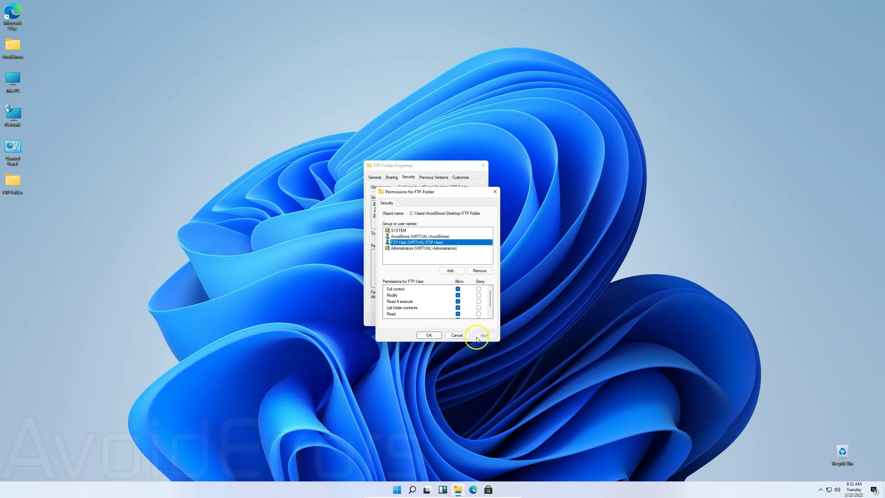
click(428, 335)
click(417, 319)
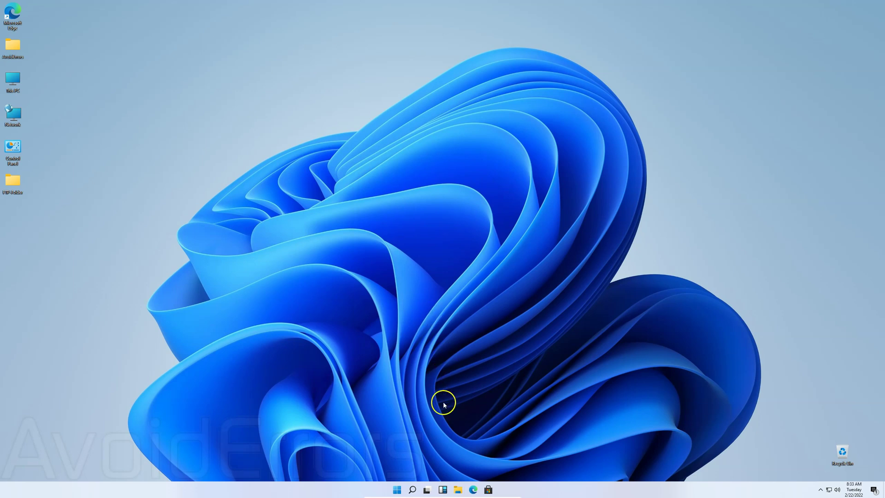
Step: Restart the Windows 11 virtual machine from the Start menu, then minimize the VirtualBox window
click(398, 491)
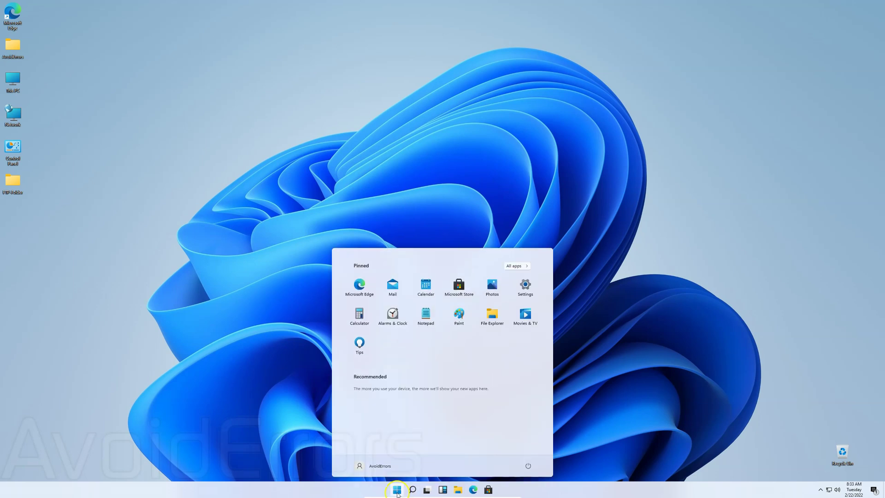
click(528, 466)
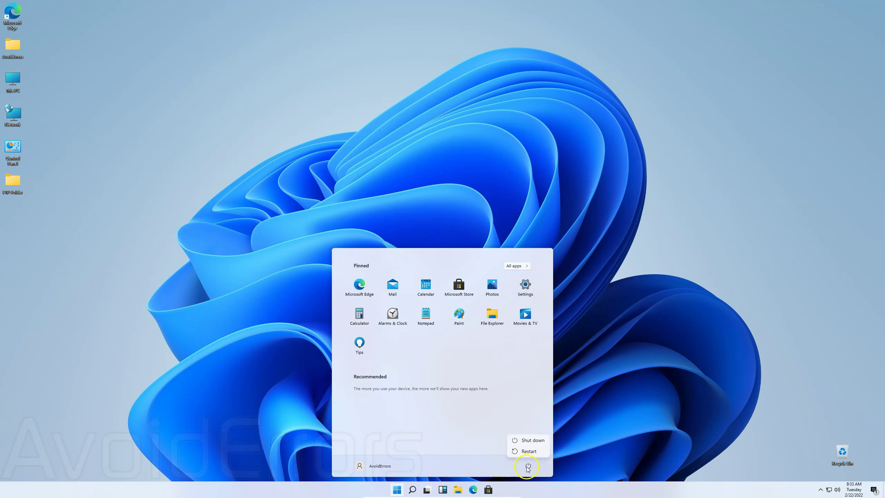
click(542, 451)
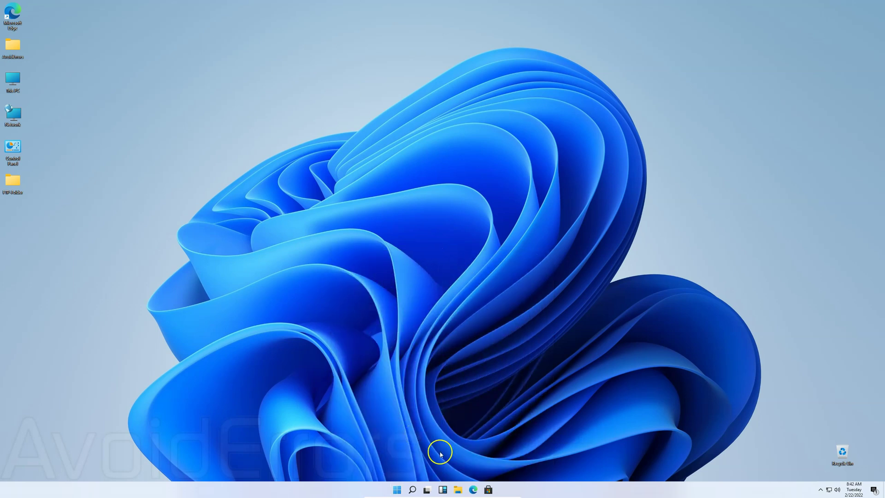
mouse_move(473, 495)
click(501, 494)
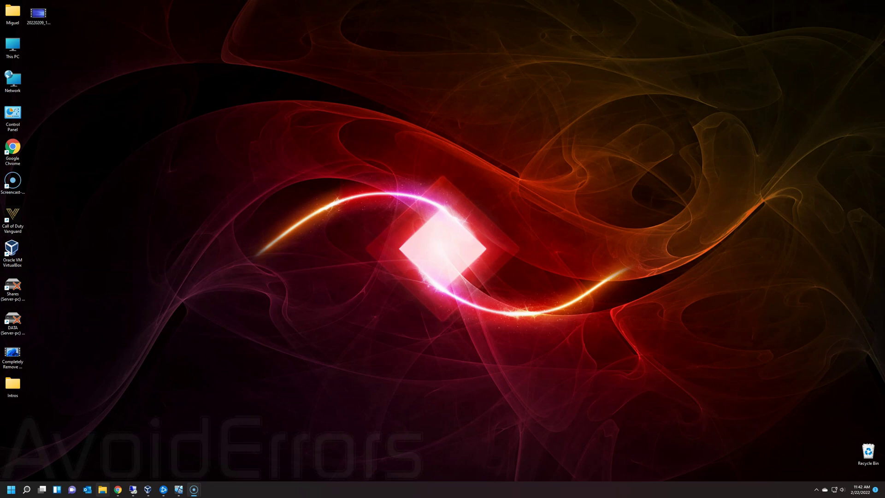
Step: In a new File Explorer window, go to ftp://192.168.1.194
click(103, 490)
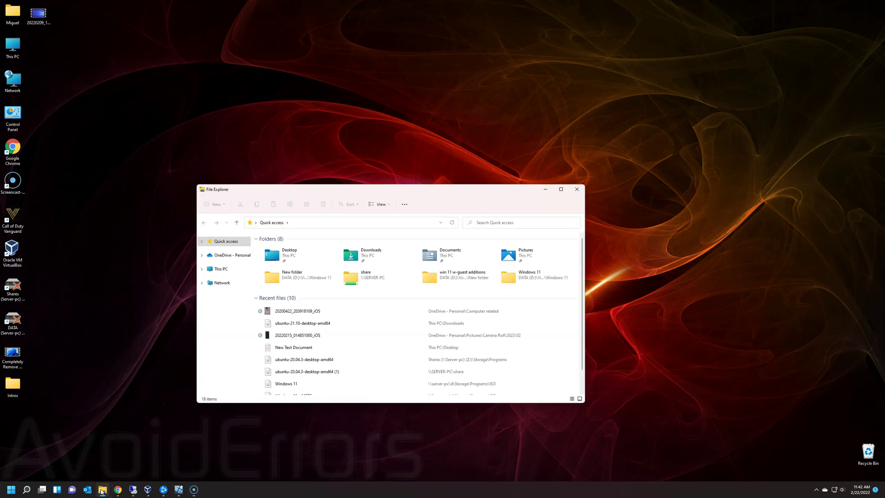
click(317, 222)
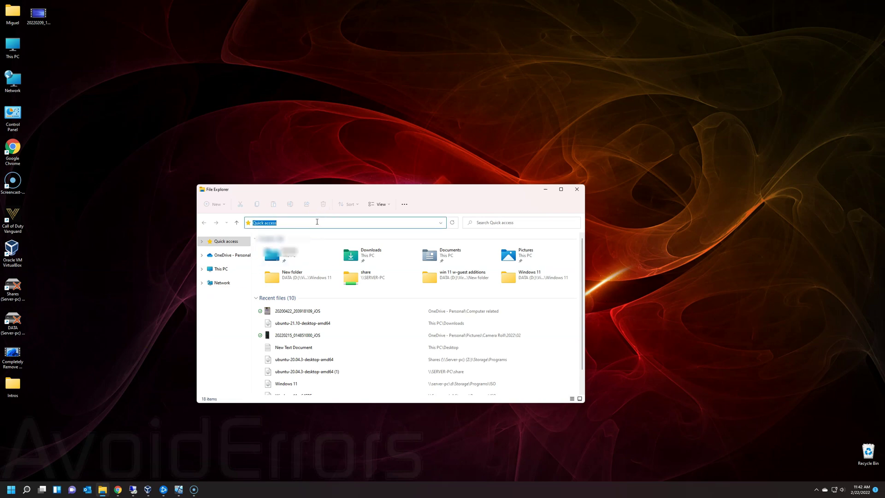
text(ftp://)
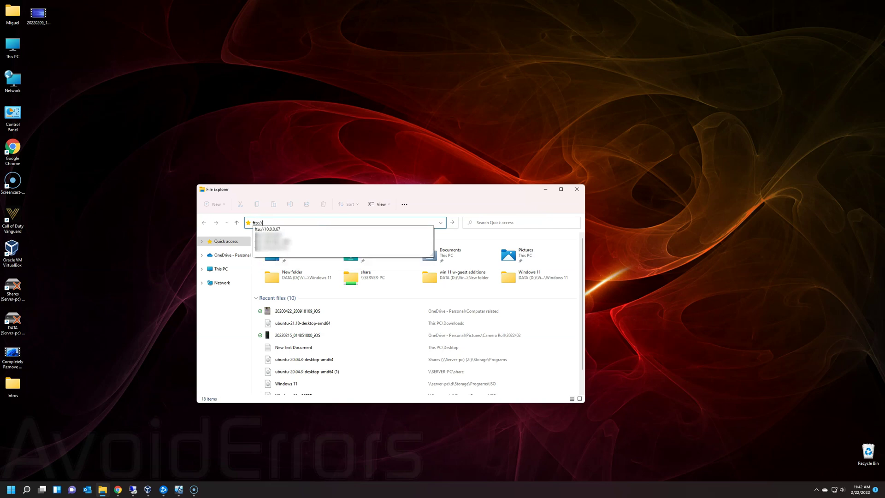
text(192)
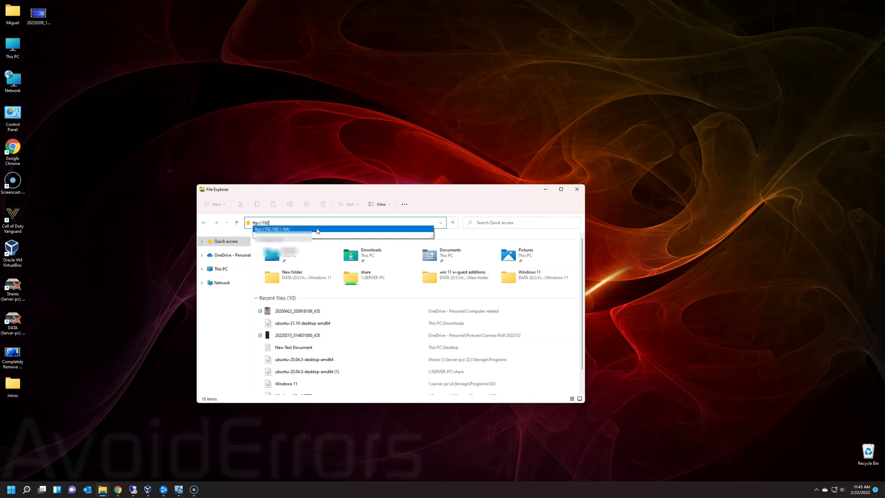
click(317, 229)
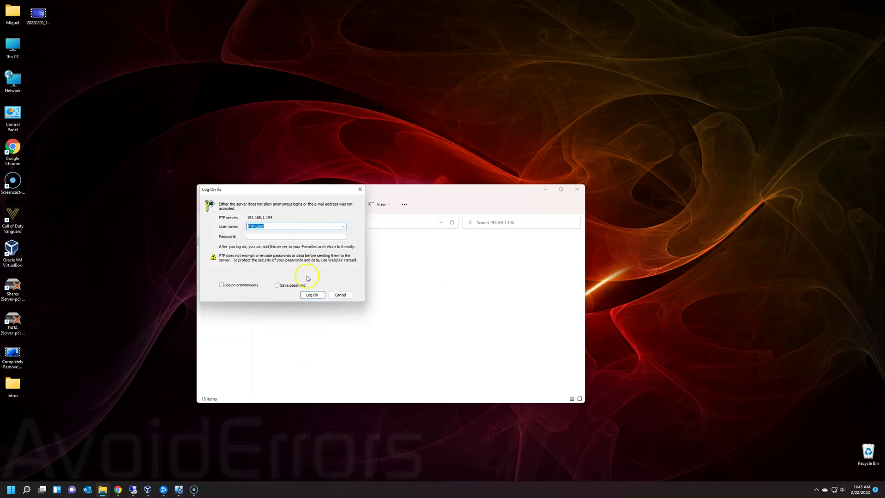
Step: Log on to the FTP server as FTP-User with the account password
click(306, 238)
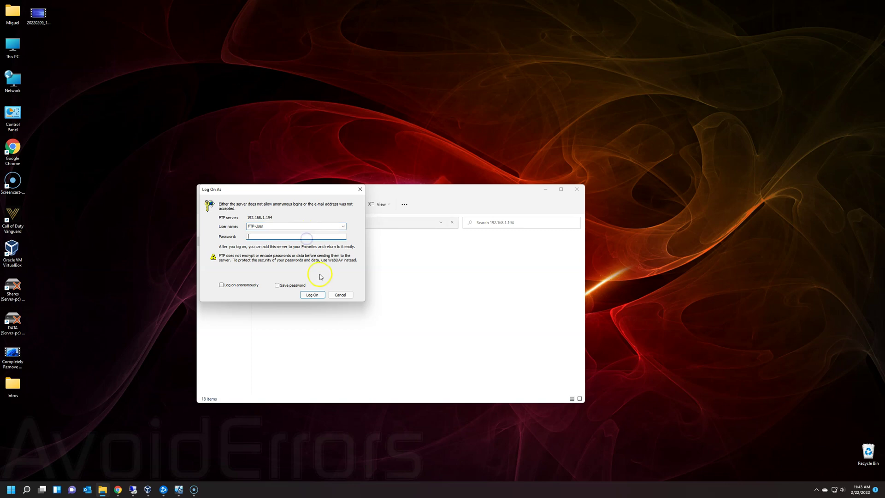
click(317, 298)
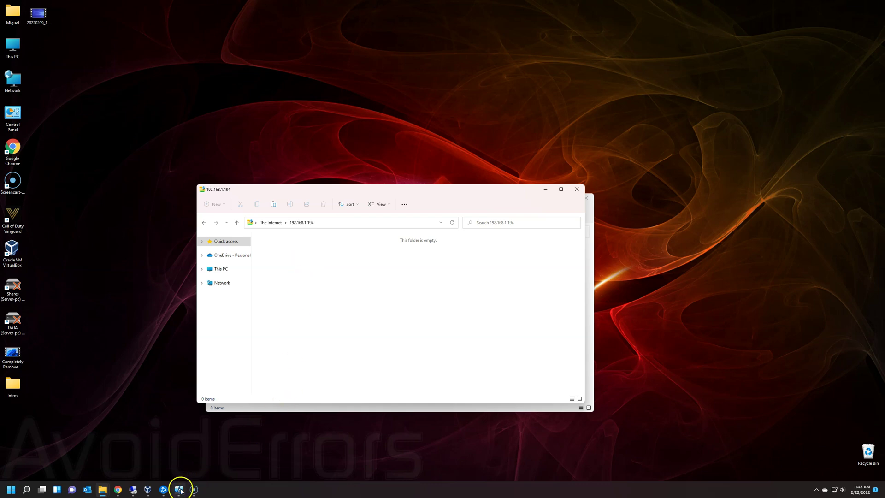
Step: On the Windows 11 VM, create a folder named 'New folder' inside FTP Folder
mouse_move(180, 491)
click(185, 462)
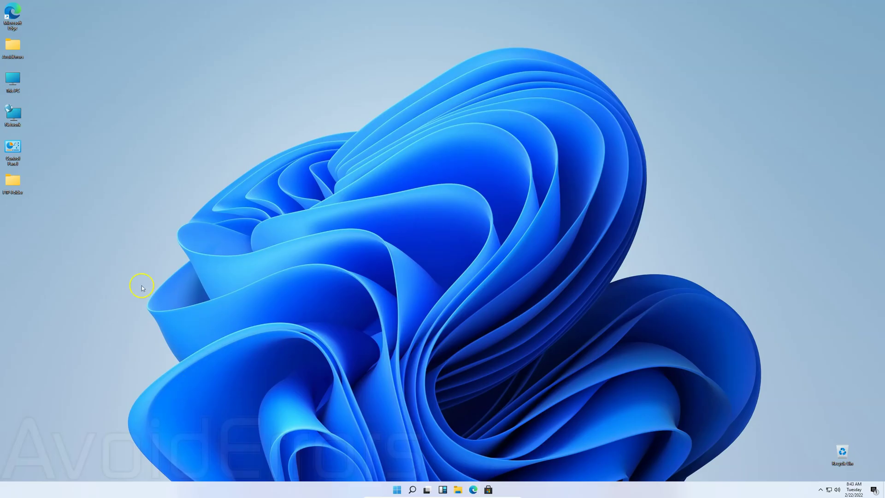
double_click(8, 178)
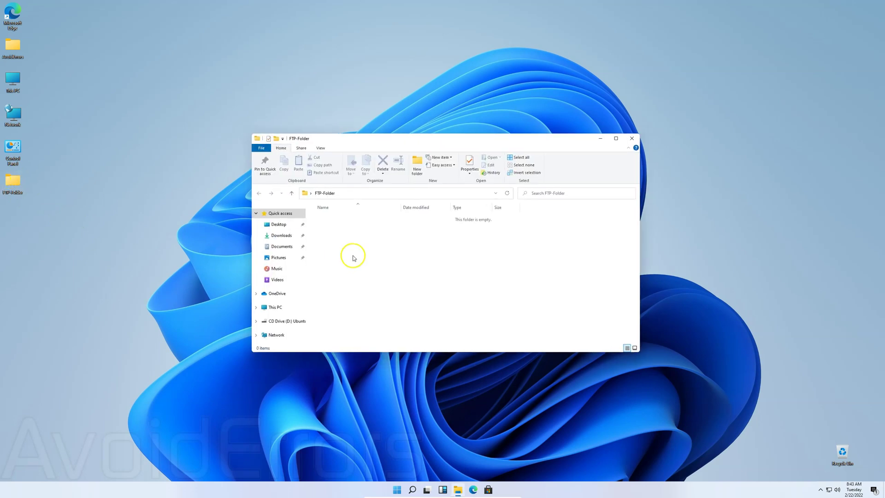
right_click(361, 240)
mouse_move(375, 329)
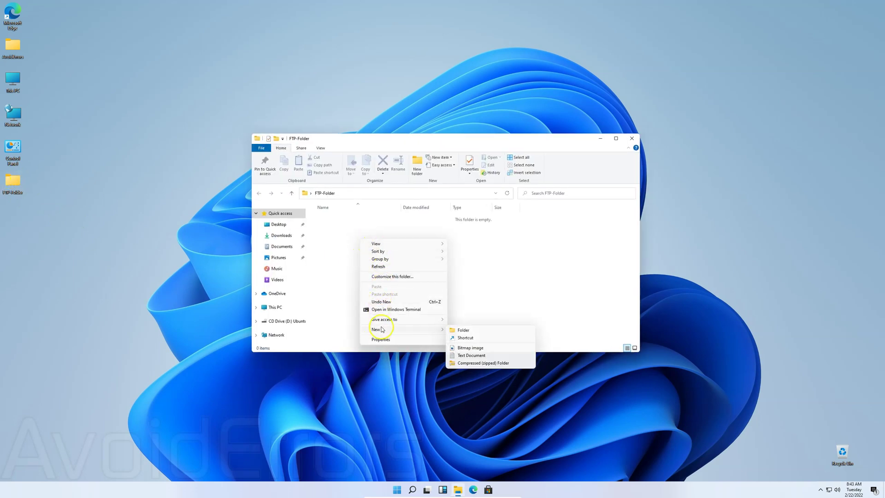
click(455, 331)
click(393, 272)
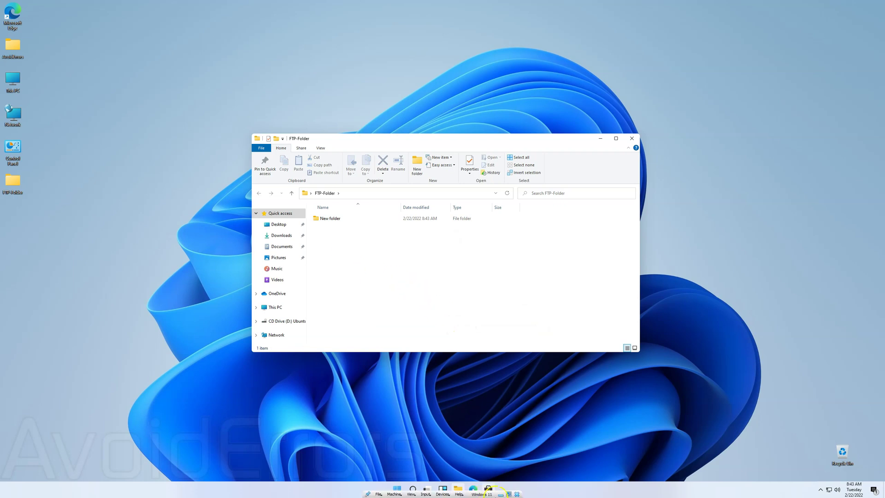
Step: Back on the host's FTP view, use Login As to log on again with the FTP account password
click(501, 494)
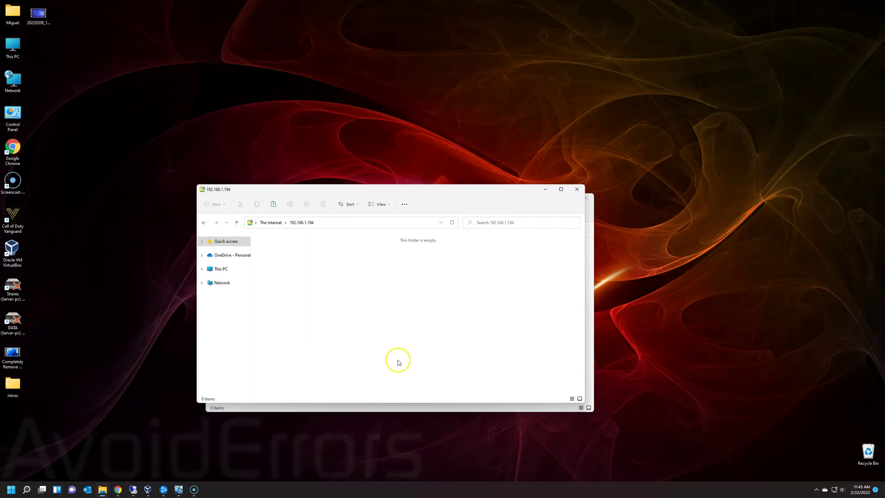
click(362, 267)
right_click(362, 267)
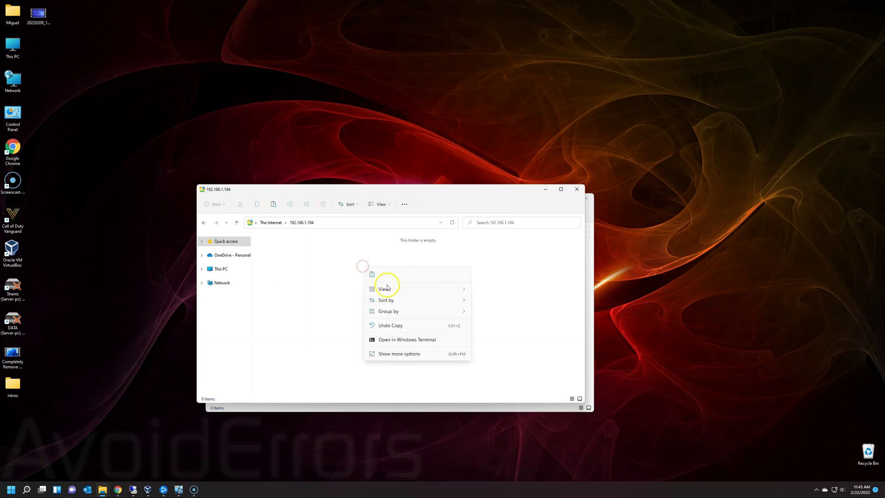
click(403, 354)
click(439, 380)
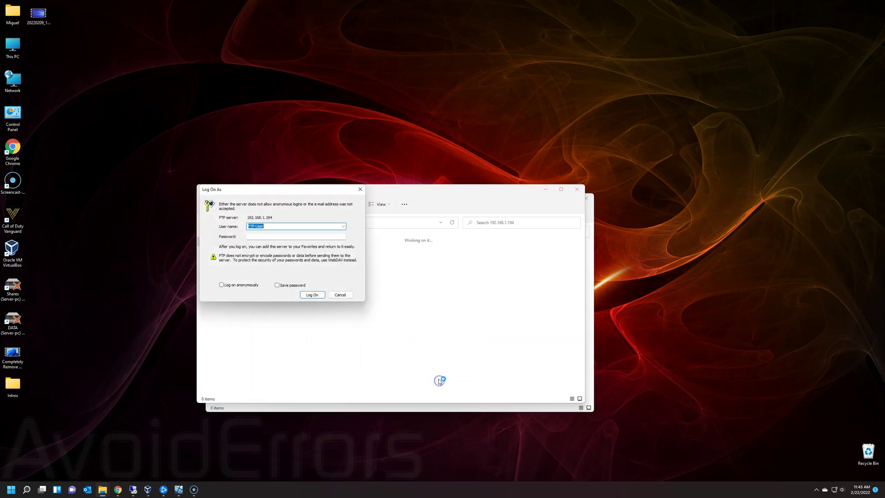
click(296, 237)
text(•••••)
click(317, 296)
Step: Paste the copied folder into the FTP site, then close both Explorer windows
right_click(339, 286)
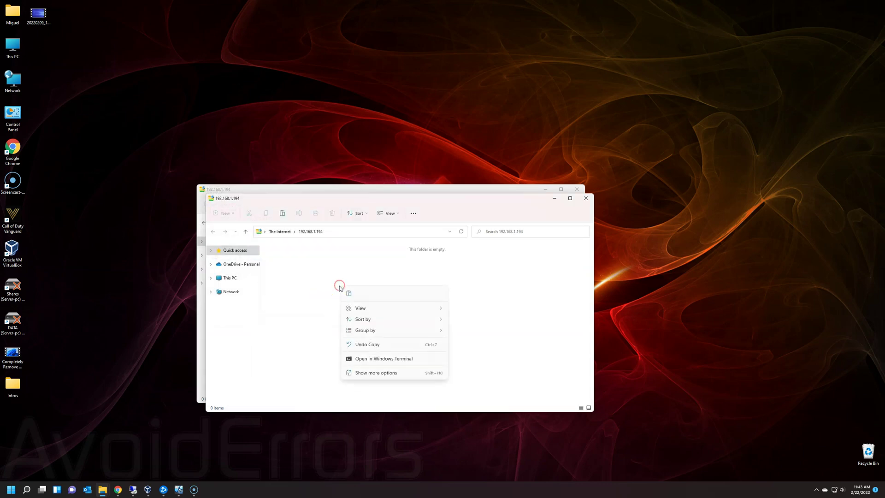
click(382, 372)
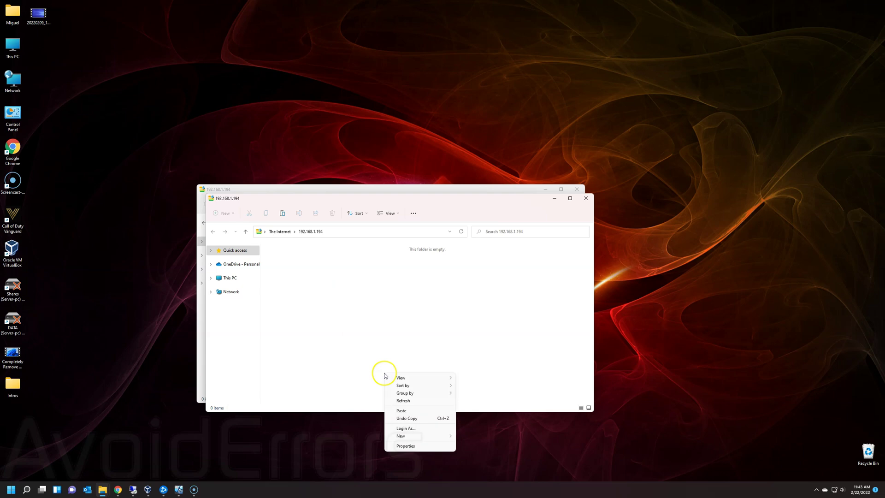
click(407, 410)
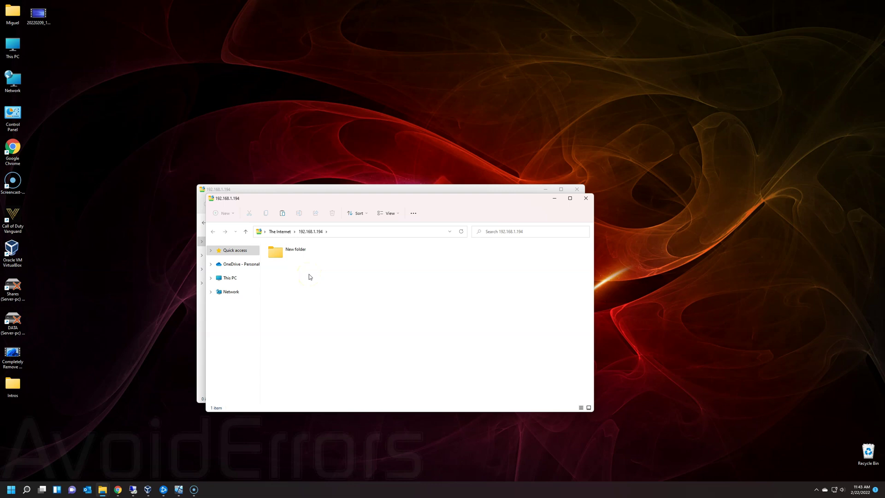
click(584, 197)
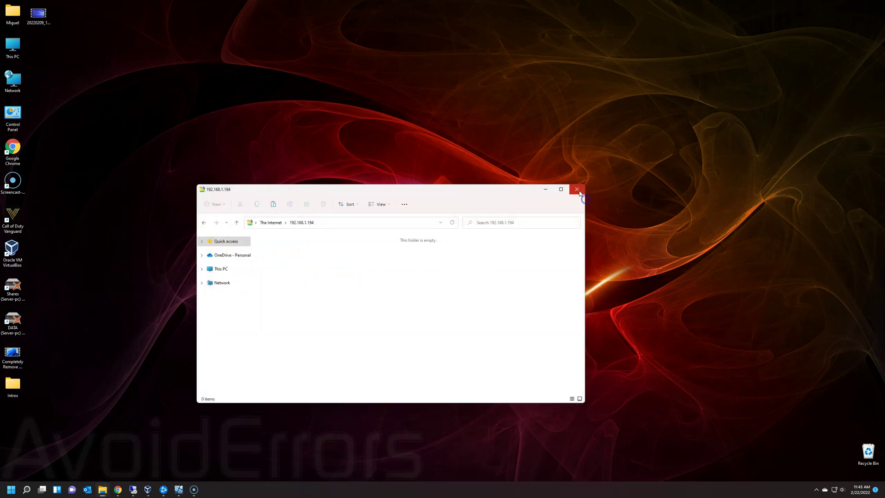
click(578, 191)
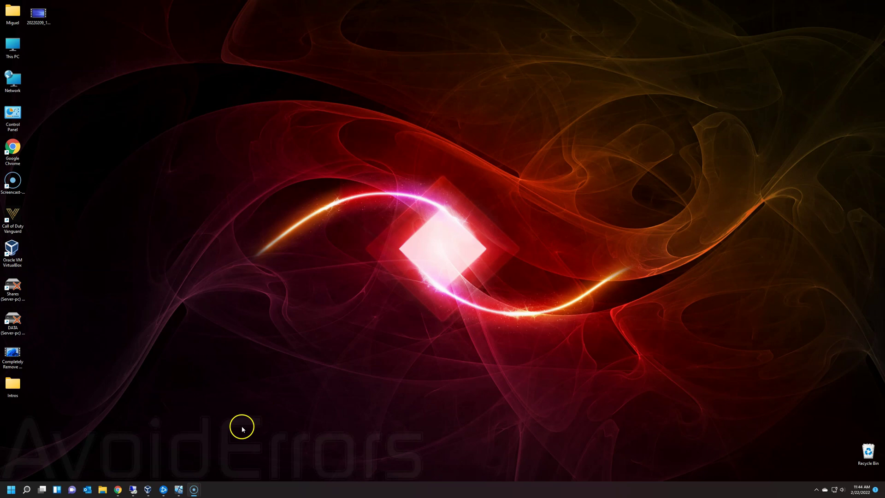
Step: In Chrome's AT&T Gateway page, go to Firewall > NAT/Gaming
mouse_move(120, 493)
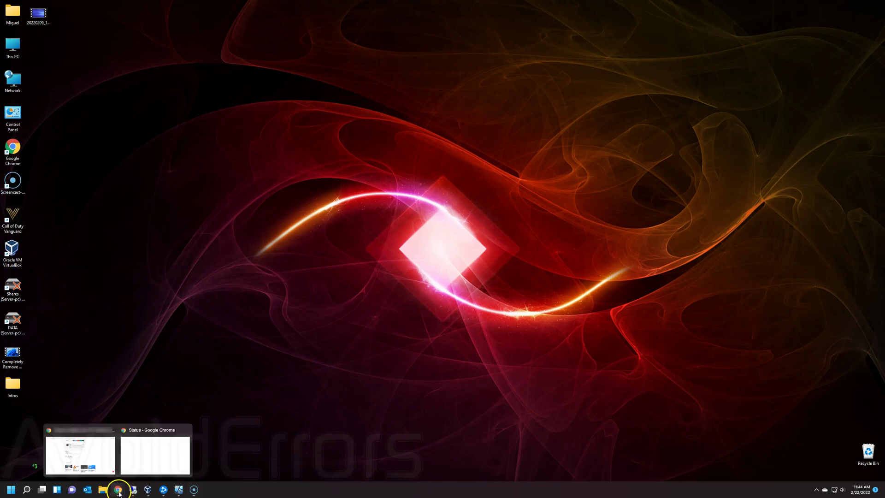
click(158, 466)
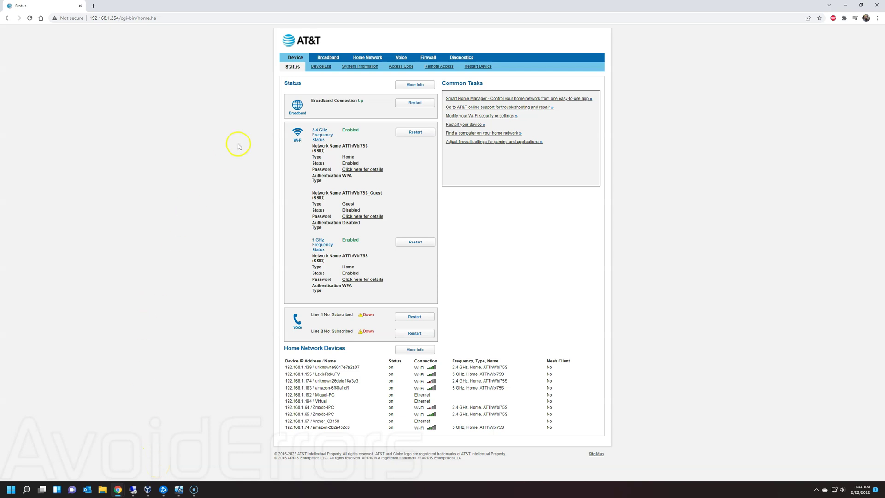
click(429, 57)
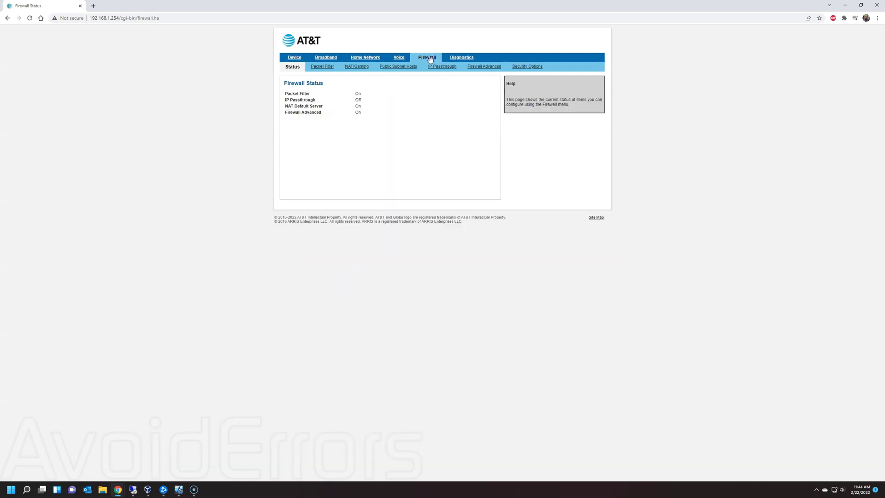
click(360, 66)
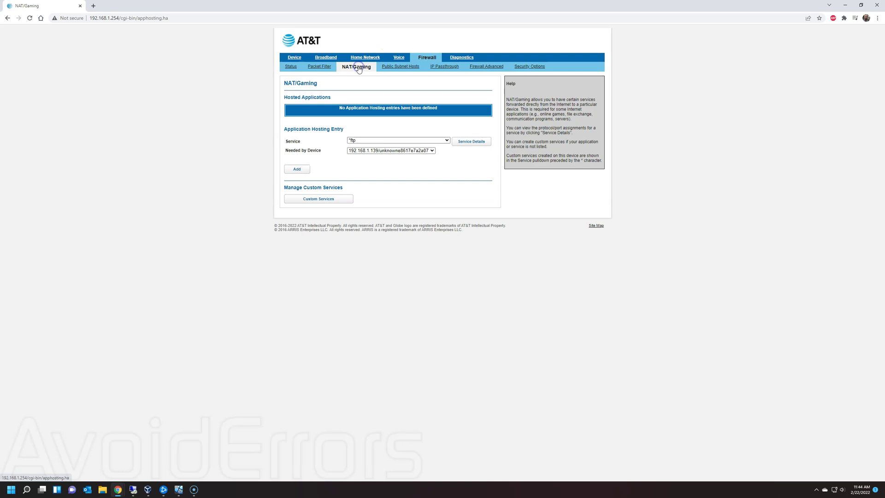
Step: Choose FTP as the service and Virtual as the Needed by Device
click(445, 140)
drag(447, 154, 446, 188)
click(416, 175)
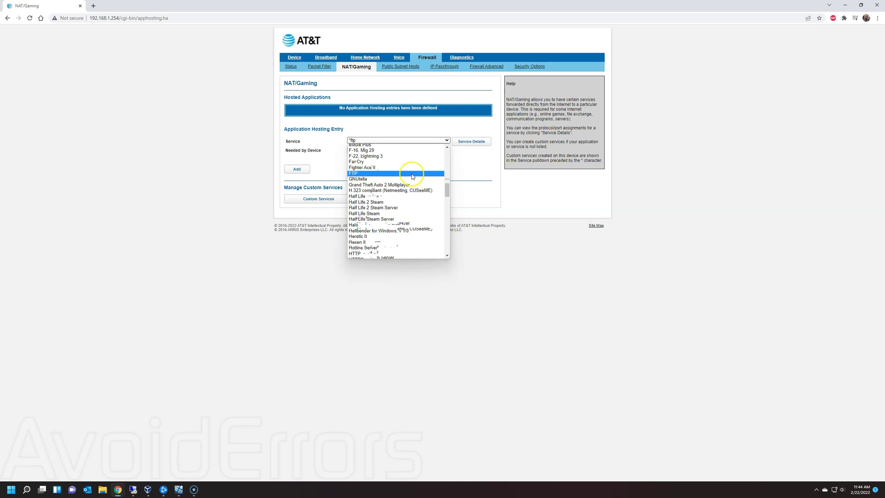
click(411, 175)
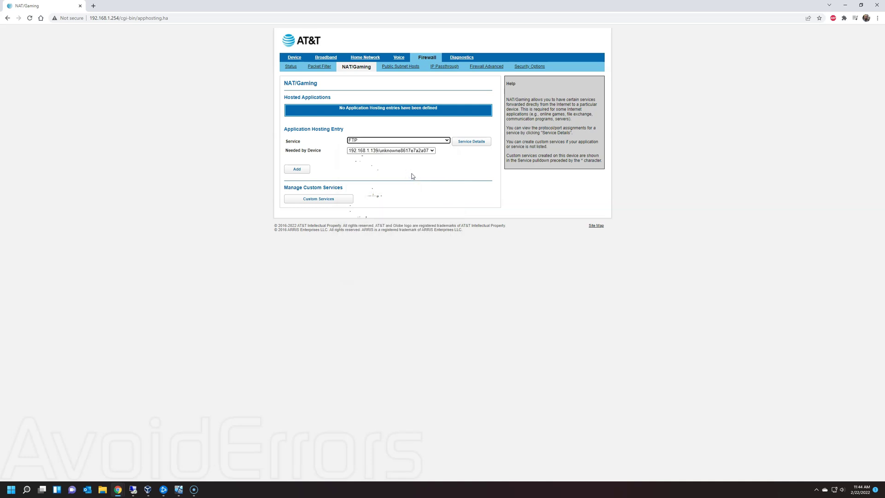
click(432, 152)
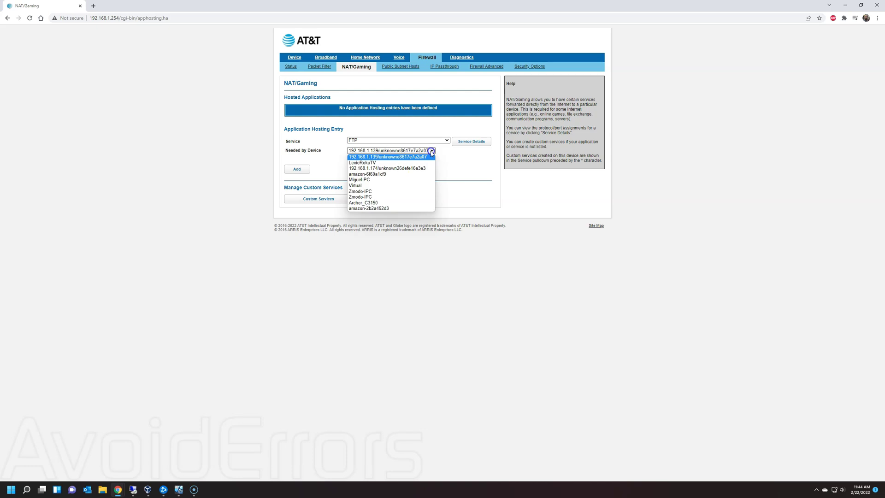
click(408, 187)
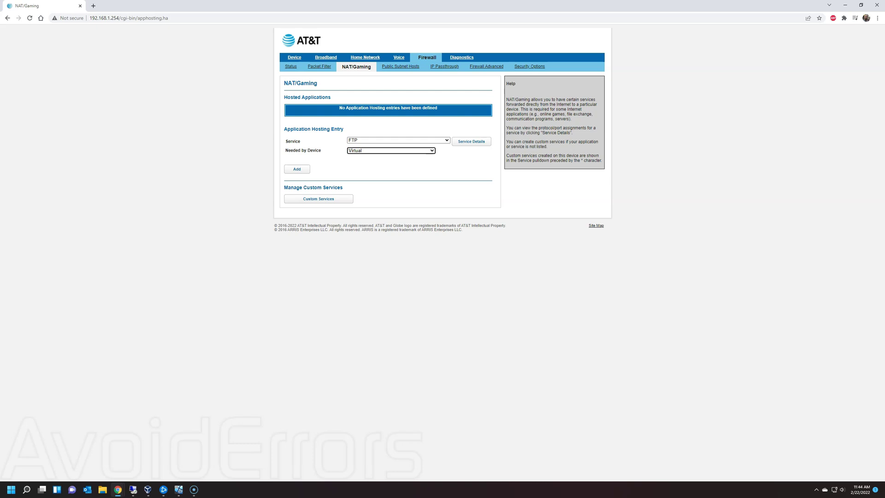
Step: Add the FTP (ports 20-21) forwarding to Virtual, check the public IPv4 on Broadband, then minimise Chrome
click(304, 170)
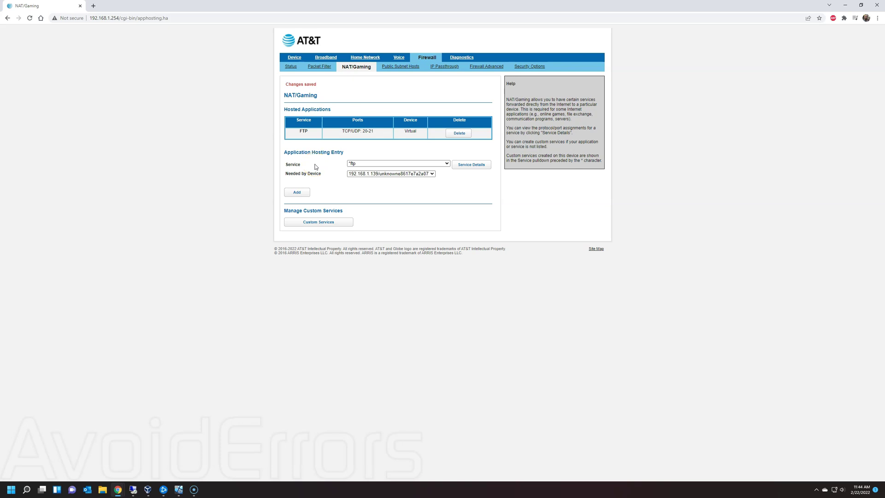
click(327, 57)
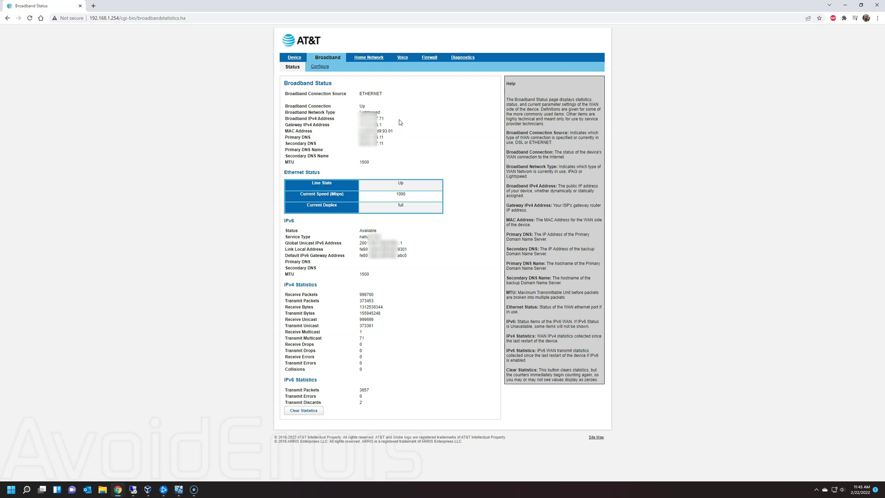
click(845, 5)
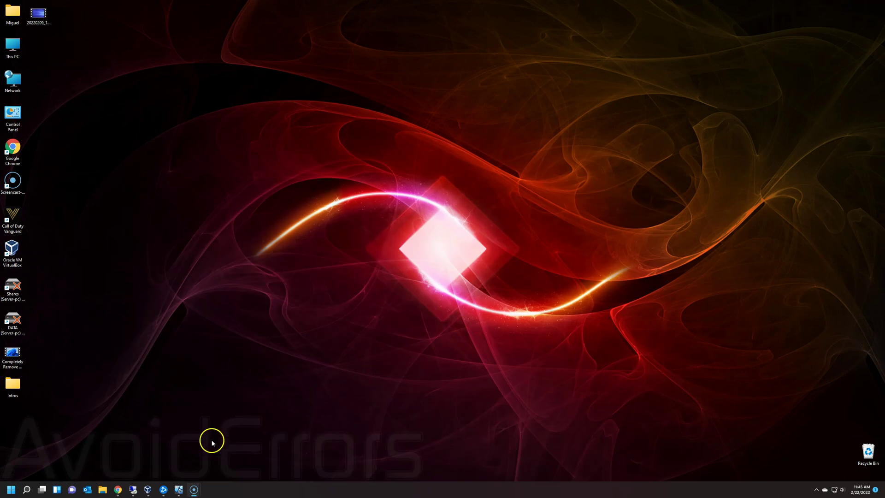
Step: In a new File Explorer window, open the FTP site at the router's public address
click(102, 489)
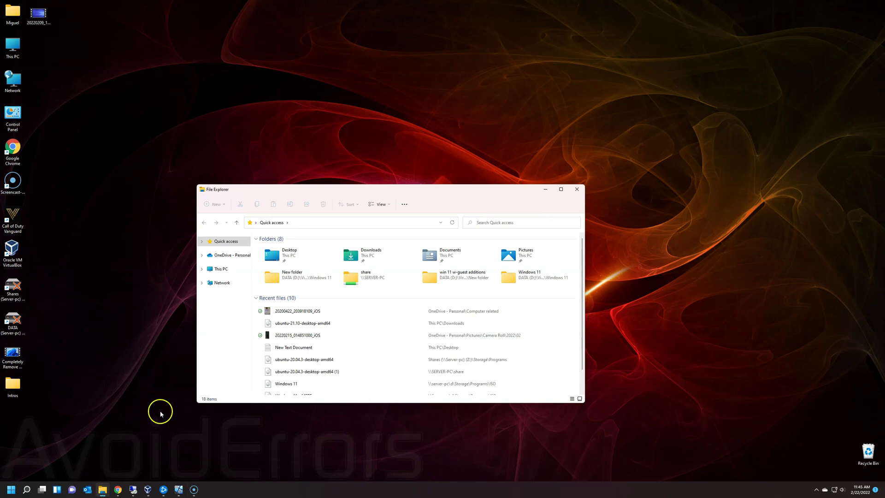
click(310, 223)
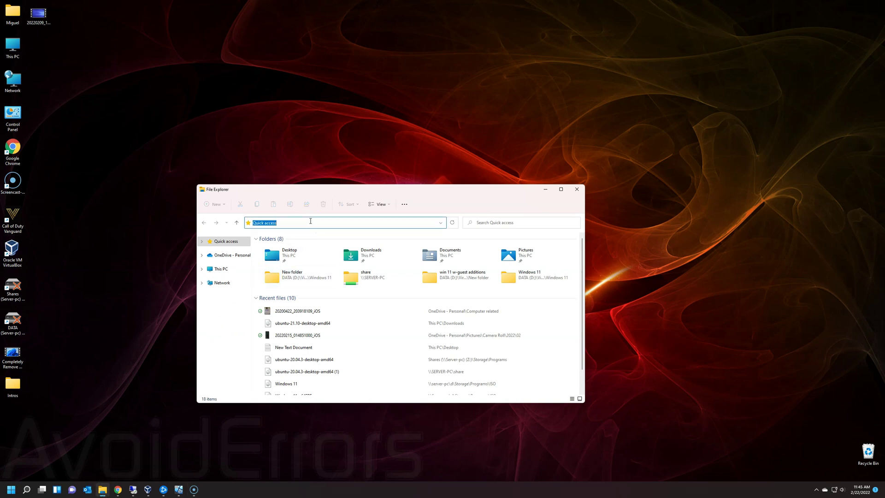
text(ftp)
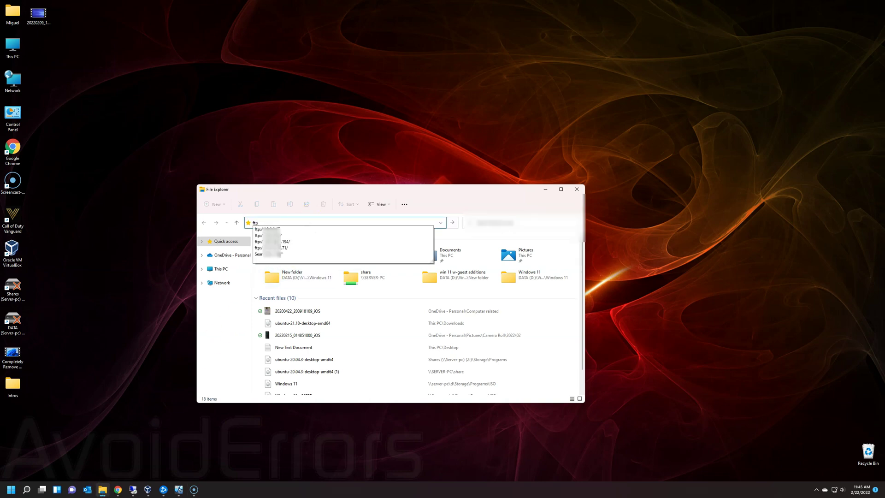
click(313, 247)
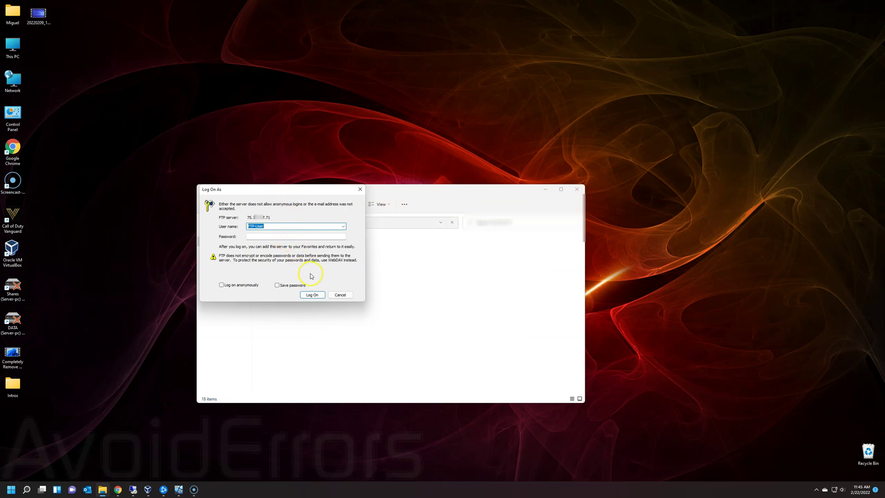
Step: Log on with the FTP account password to reach the New folder over the internet
click(332, 235)
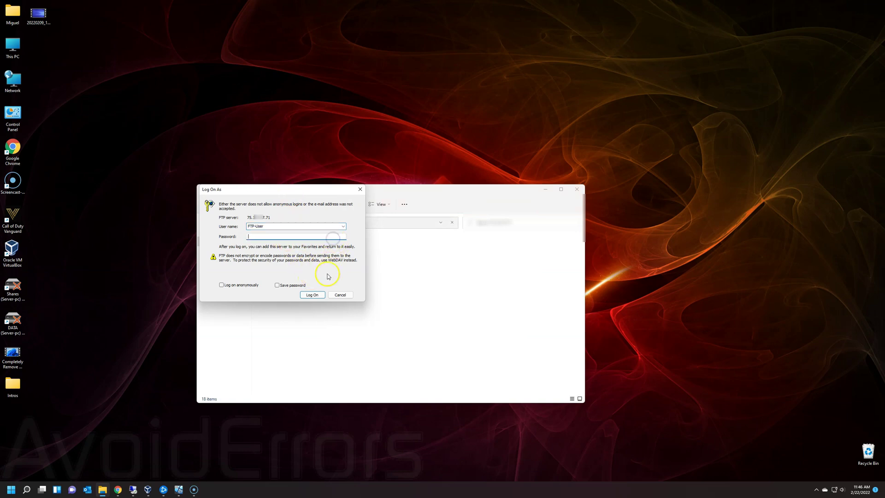
text(*****)
click(316, 295)
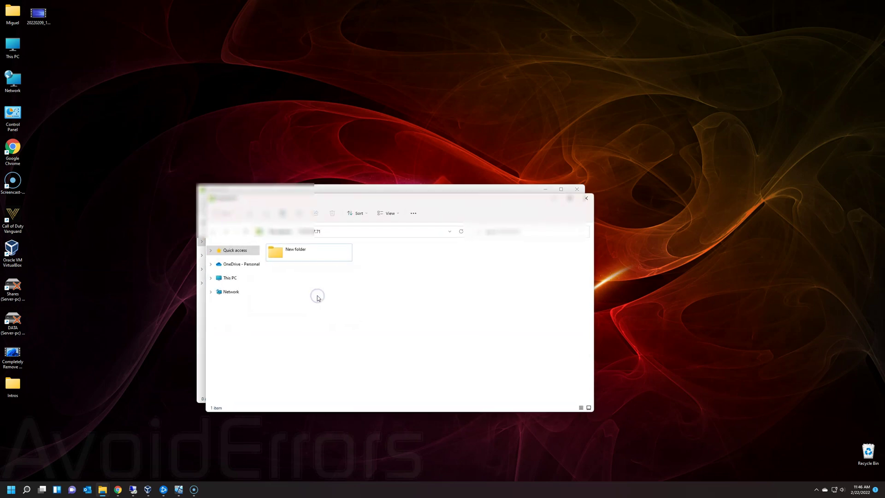
click(334, 230)
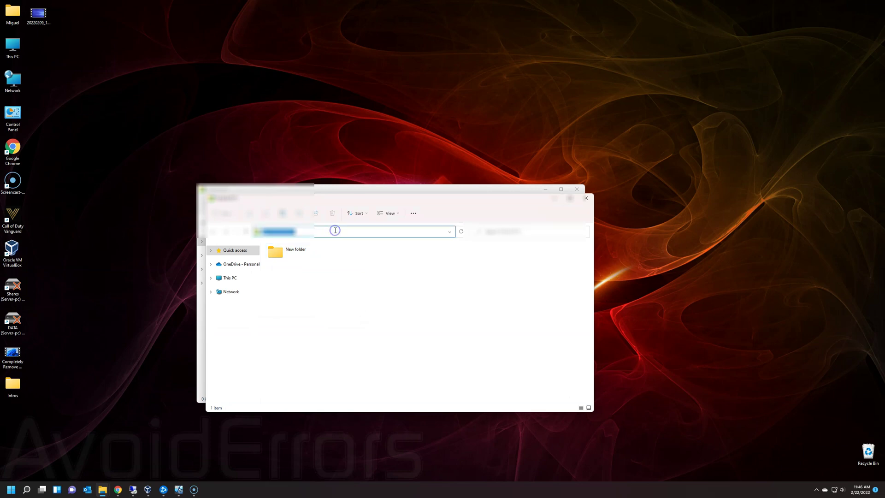
click(332, 296)
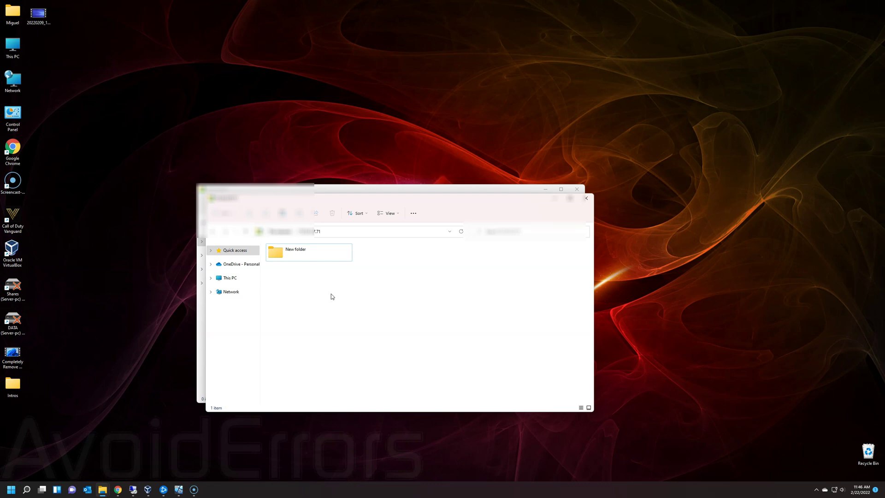
click(469, 275)
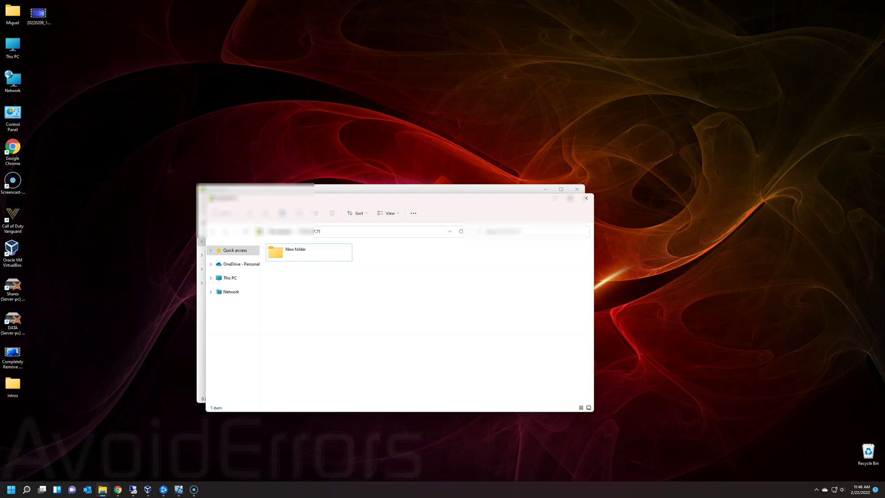